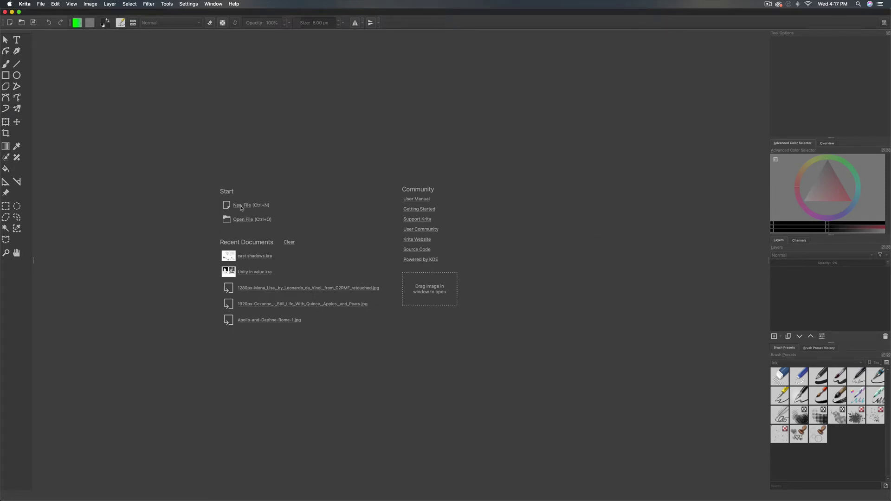
Create a new 1600 × 1200 px document and add a vector layer above the existing layers
click(241, 205)
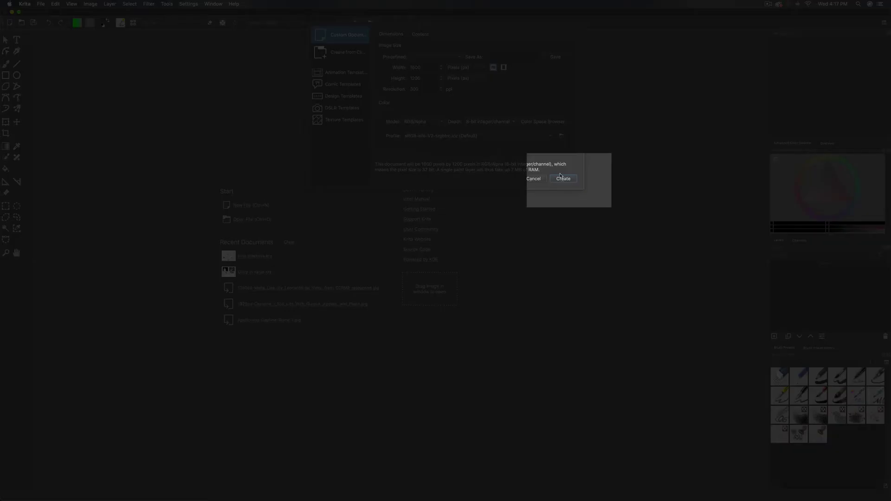
click(563, 179)
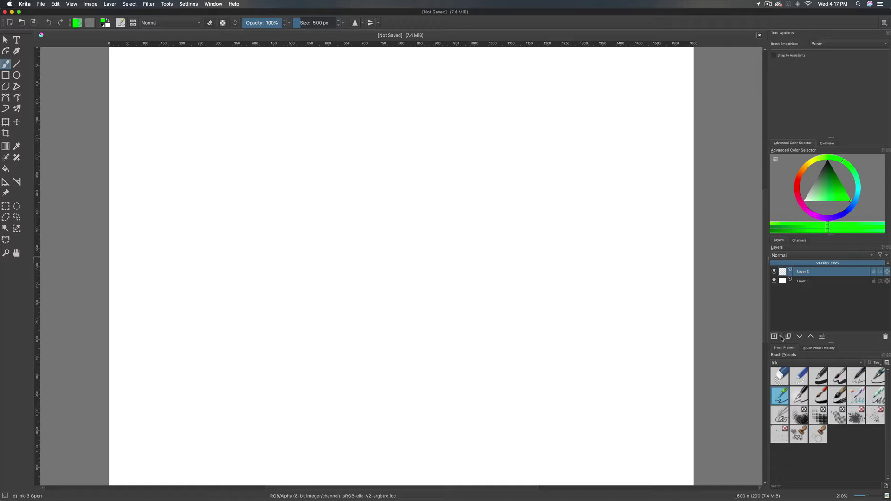
click(781, 337)
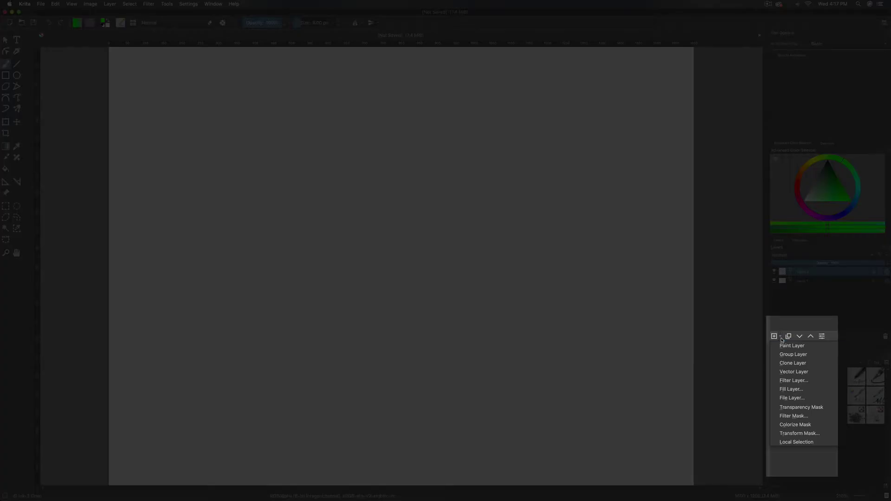
click(790, 372)
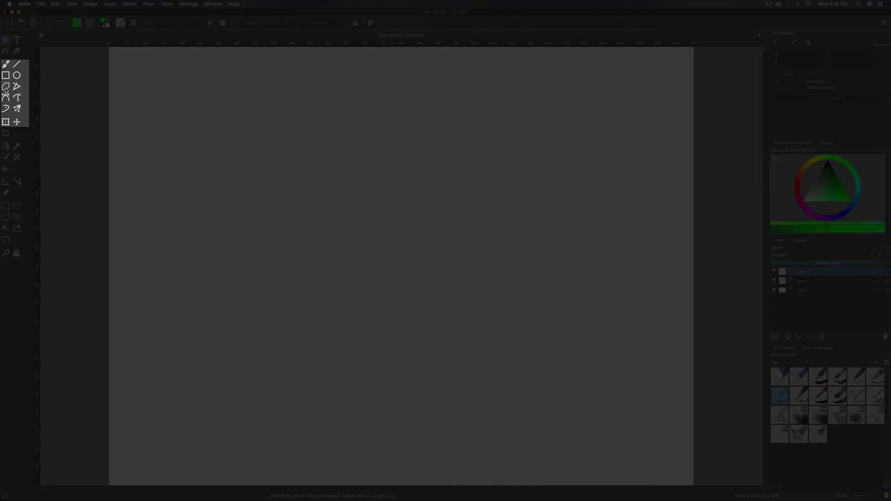
Draw a closed triangle about 492 px wide and 385 px high with the Polygon tool in the upper middle of the canvas
click(6, 88)
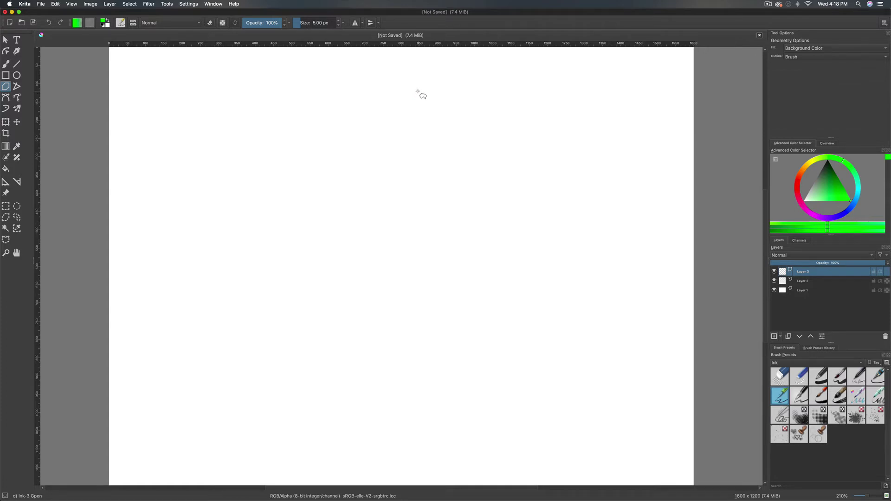
click(417, 91)
click(497, 231)
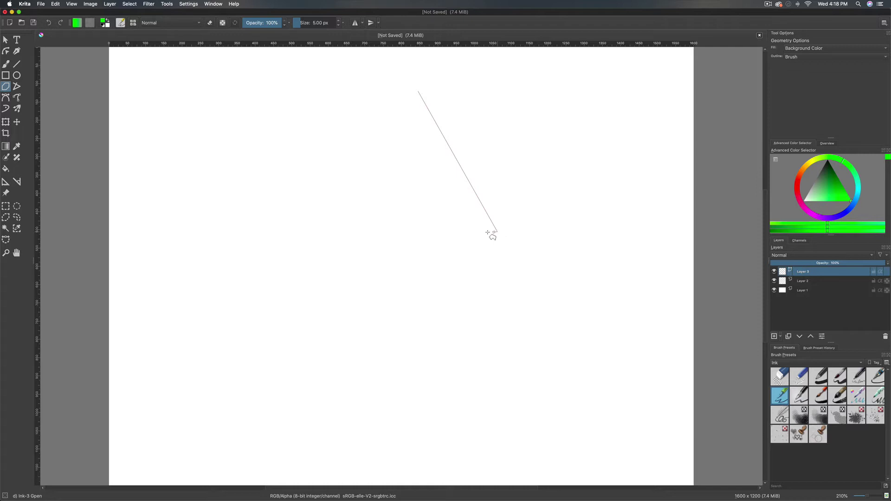
click(317, 231)
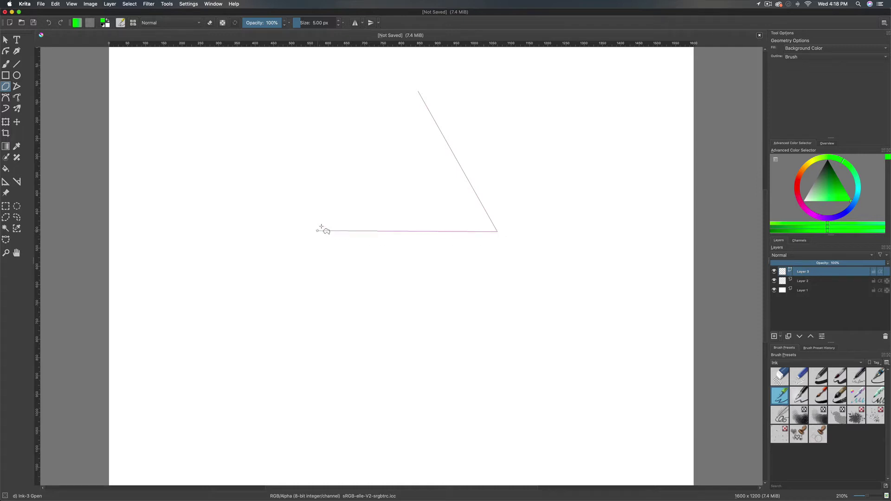
click(418, 91)
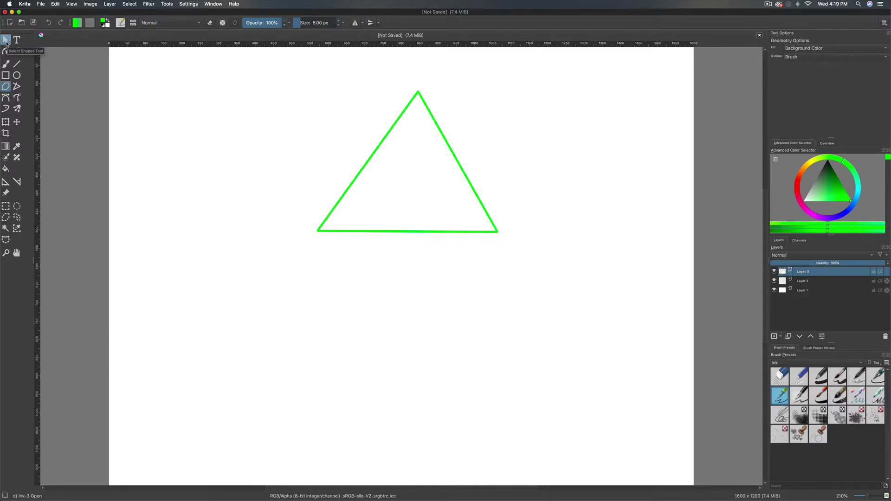
Select the triangle shape and change its fill color to orange
click(6, 40)
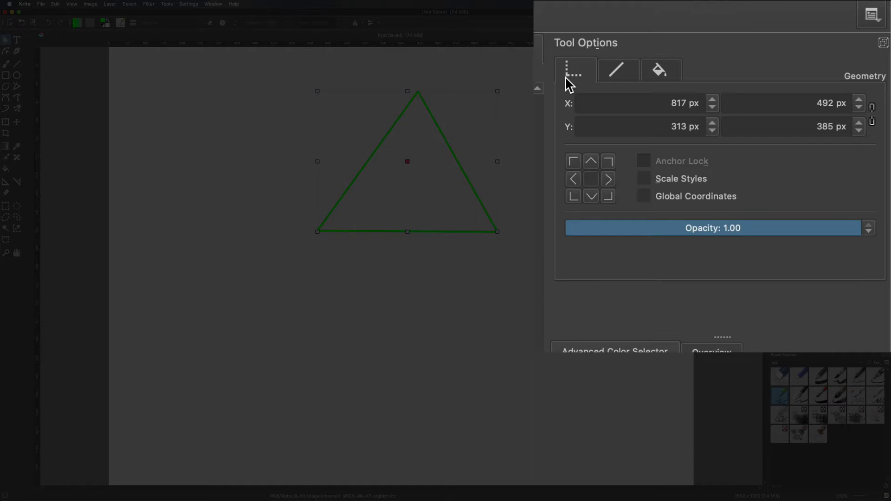
click(659, 74)
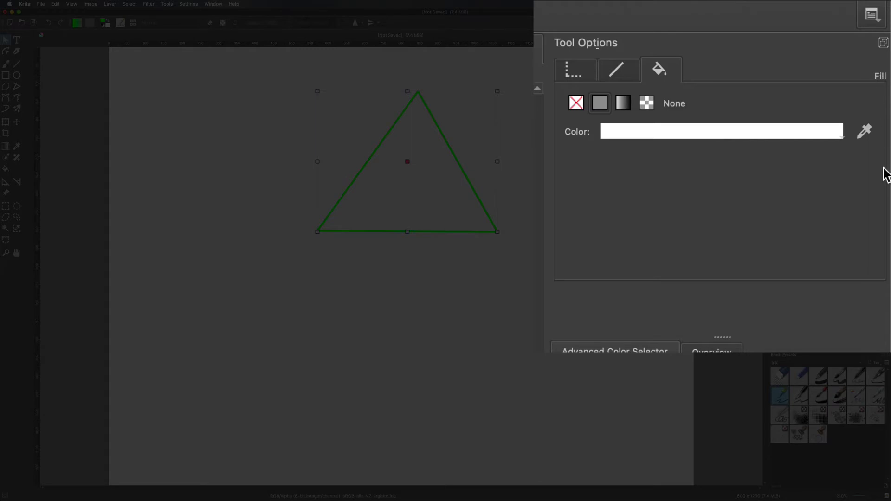
click(704, 132)
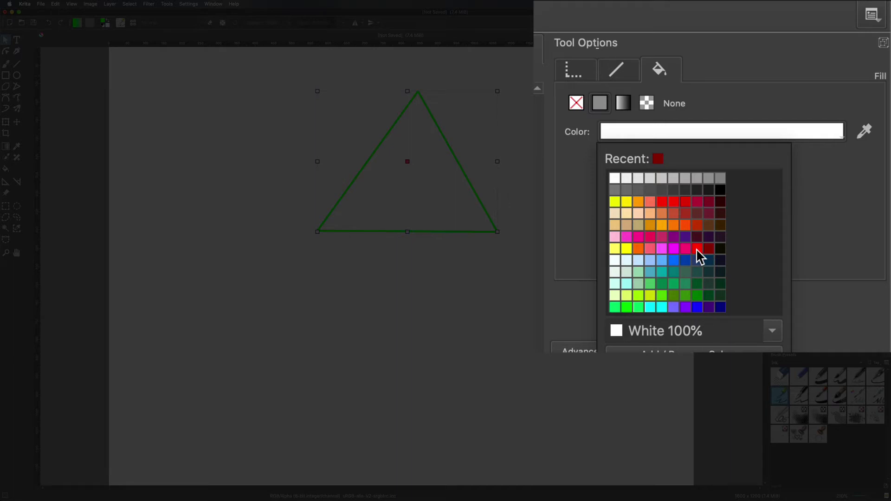
click(674, 225)
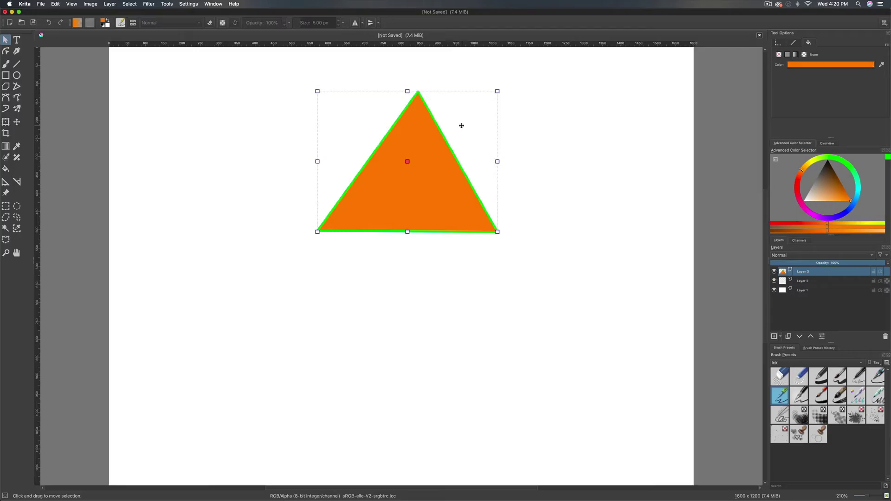
Change the triangle's stroke color to purple and set its thickness to 8 px
click(795, 44)
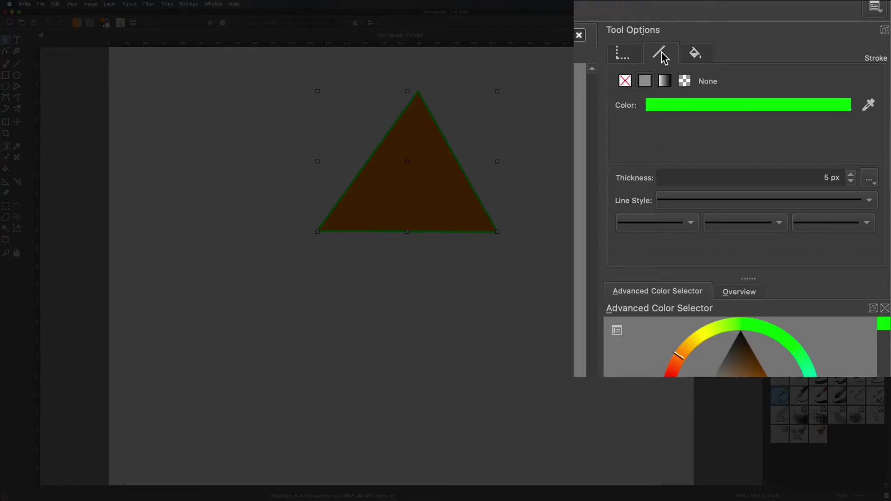
click(725, 107)
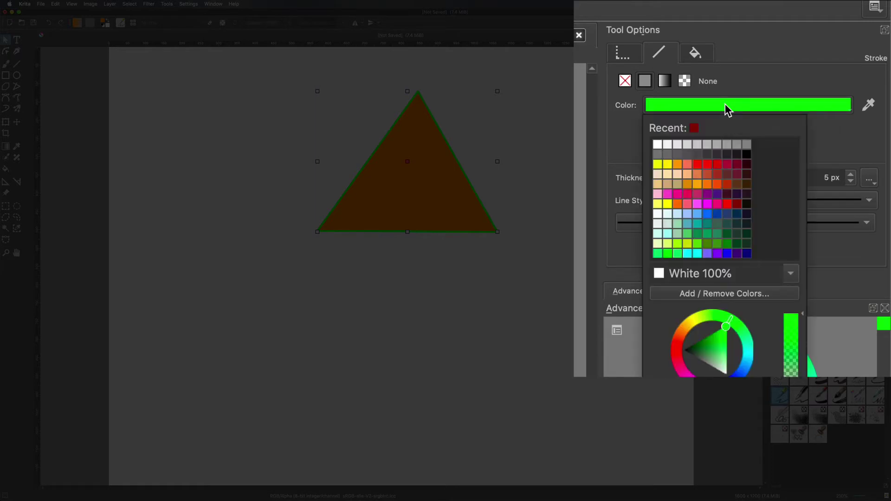
click(717, 254)
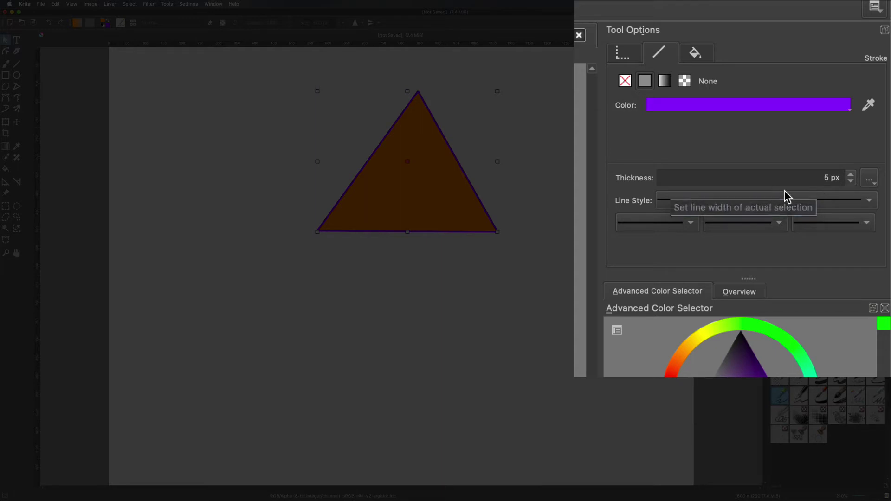
click(850, 175)
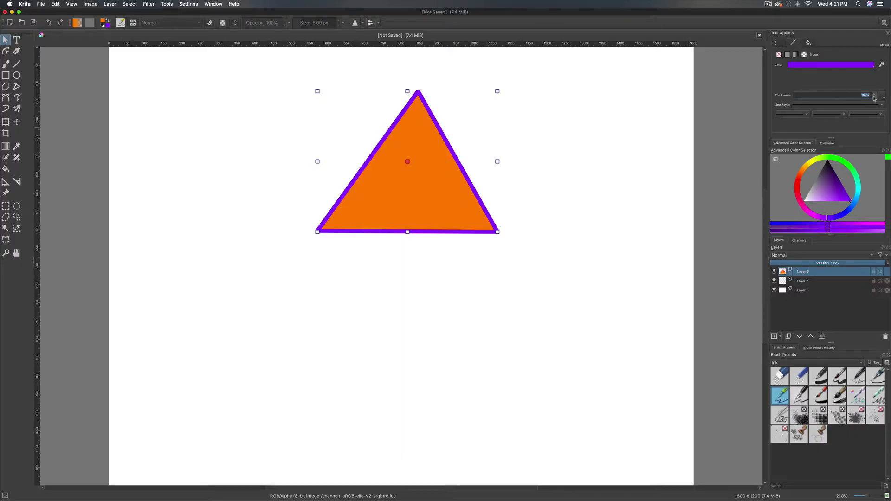
double_click(874, 96)
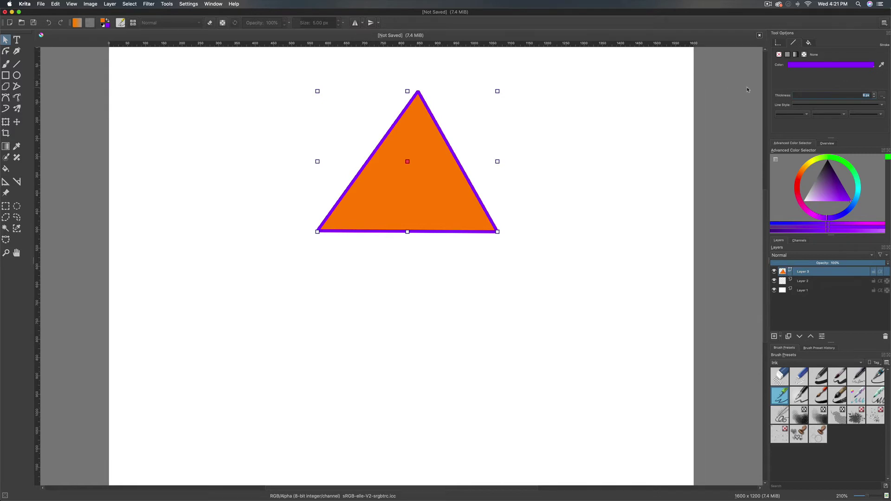
Remove the stroke from the triangle
click(779, 55)
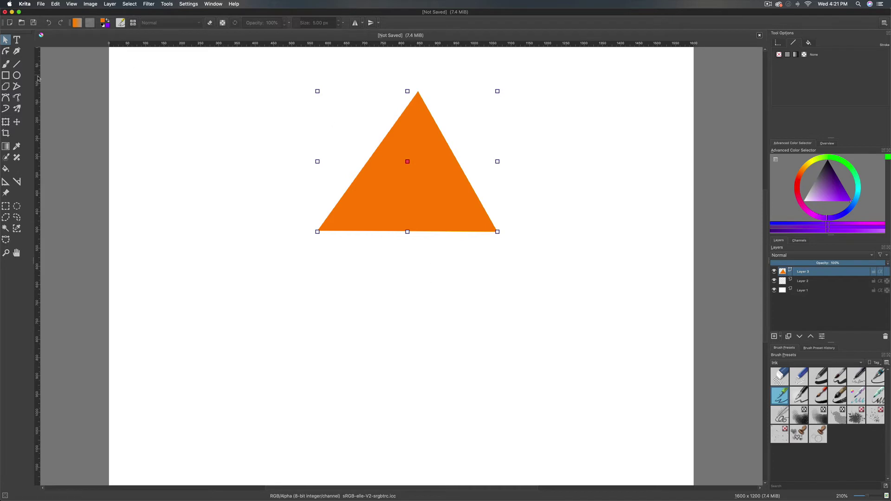
Draw an ellipse about 133 × 121 px over the triangle's upper left edge and give it a solid white fill
click(17, 76)
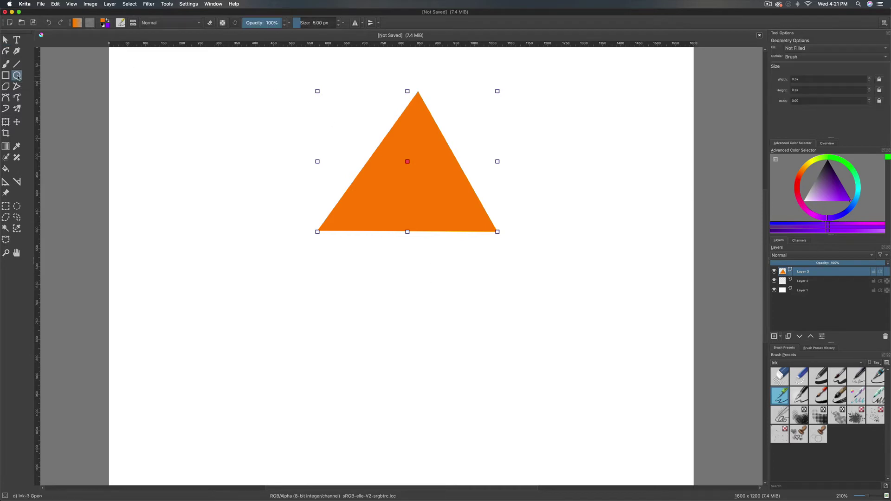
drag(364, 126, 411, 167)
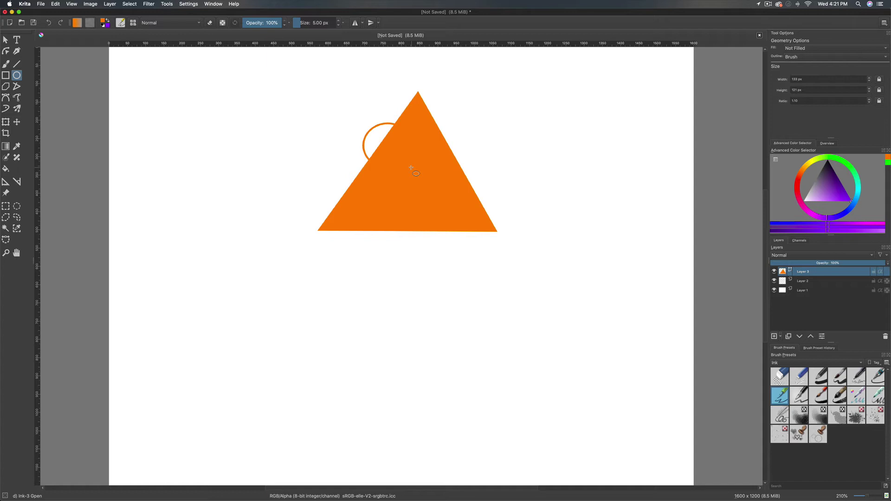
click(5, 40)
click(391, 147)
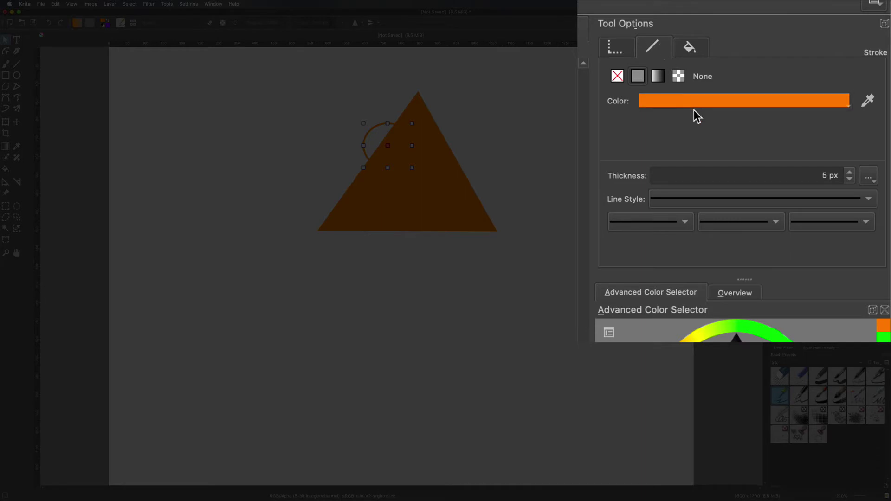
click(687, 48)
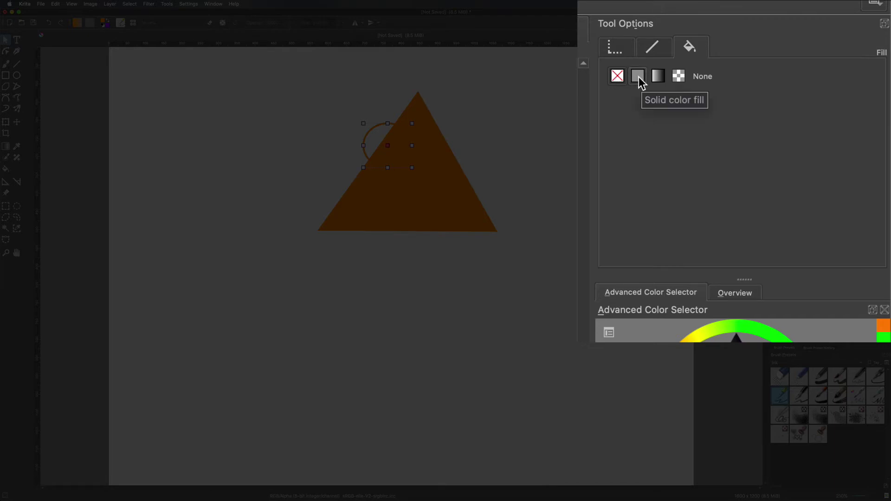
click(788, 55)
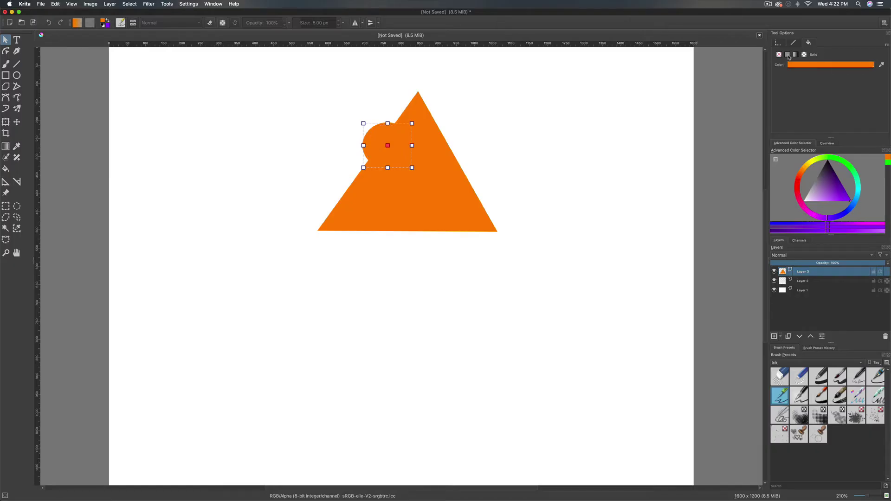
click(829, 65)
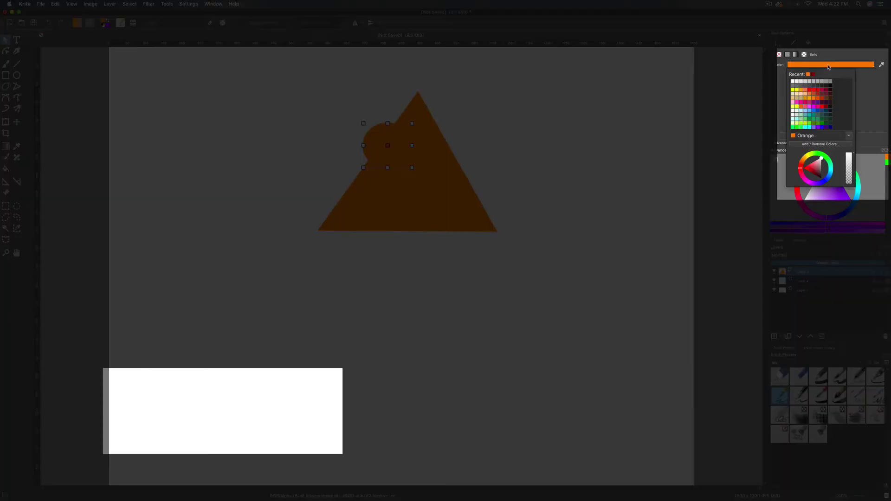
click(792, 82)
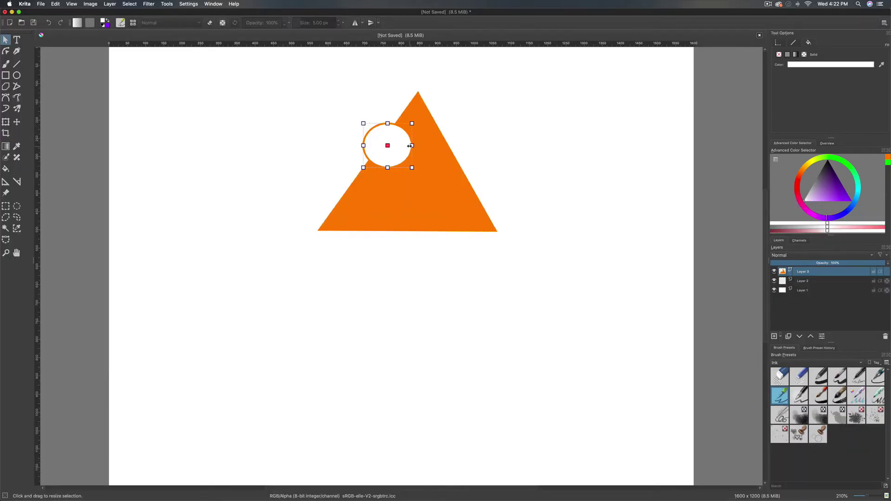
Change the white ellipse's stroke color to black
click(793, 44)
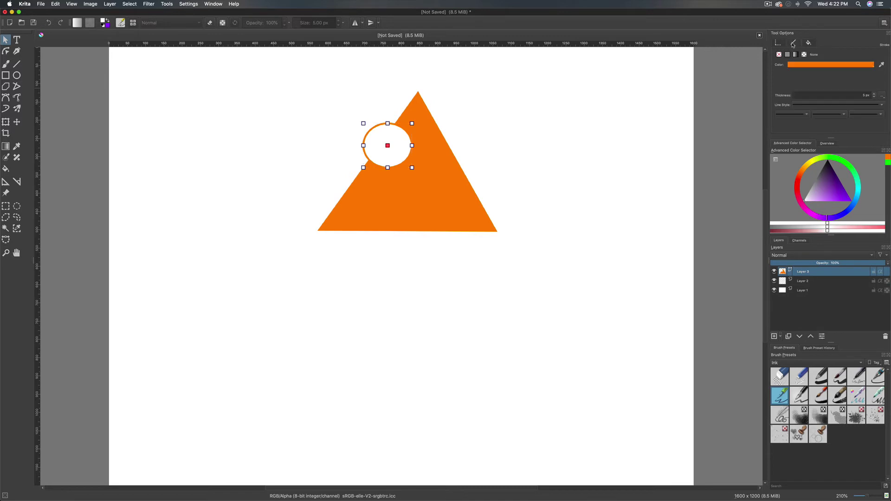
click(812, 67)
click(831, 88)
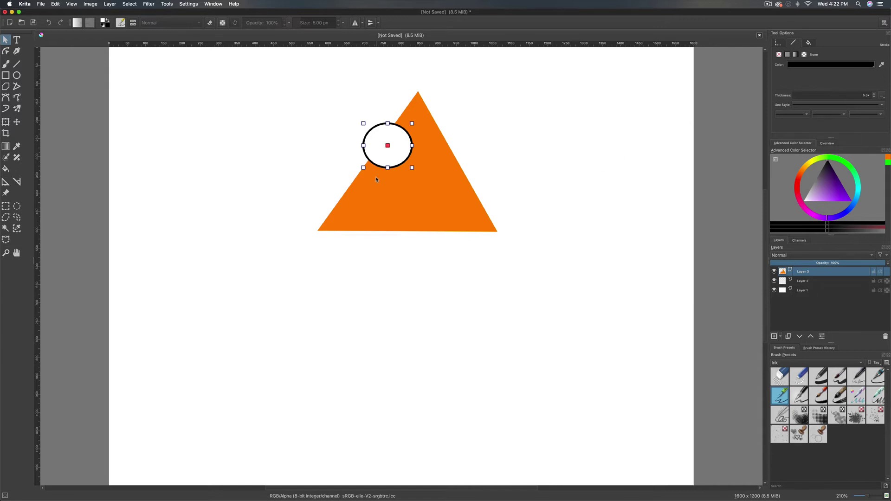
Shrink the white ellipse slightly from its lower left corner and place a copy beside it on the right as a second eye
drag(363, 168, 378, 154)
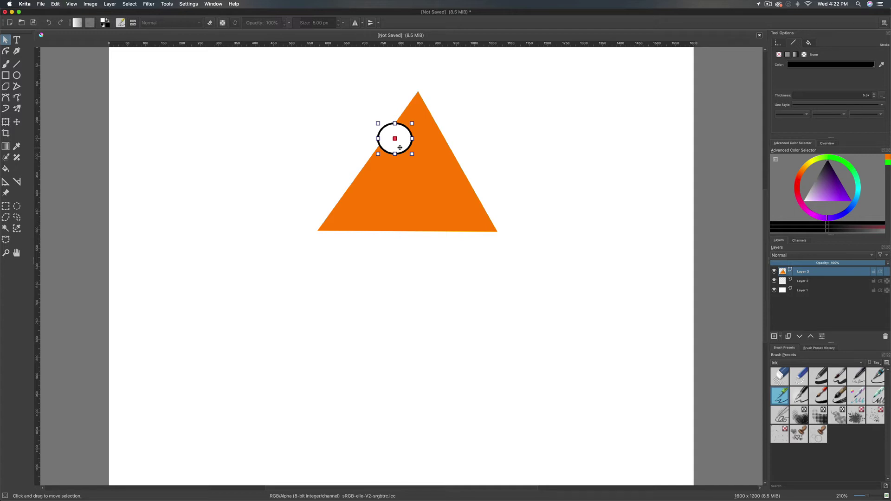
key(super+v)
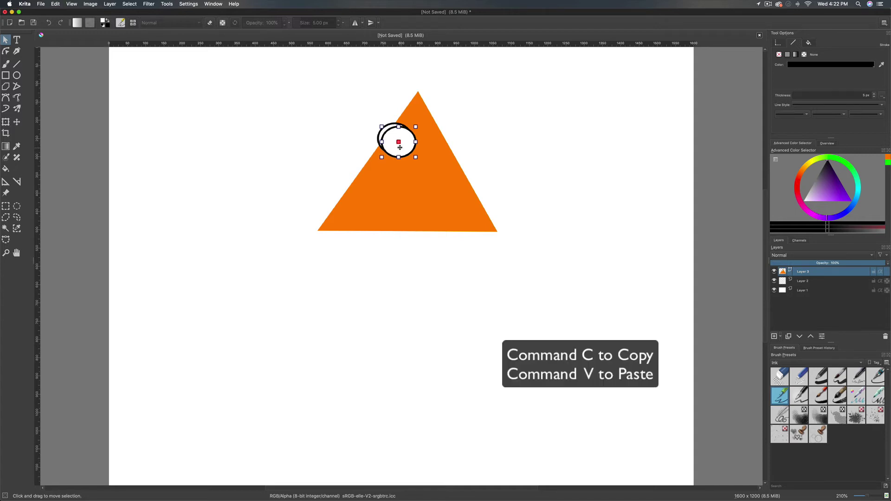
drag(397, 143, 426, 135)
click(422, 278)
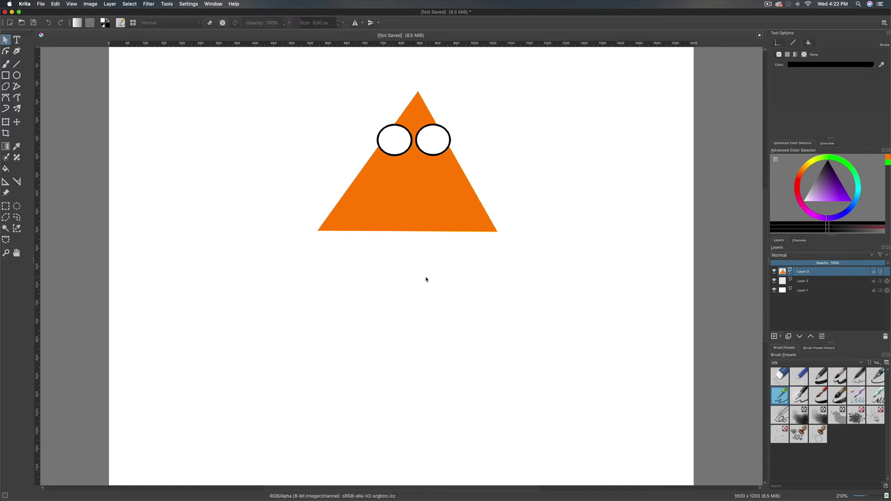
Draw a small ellipse as a pupil in the lower part of the left eye and give it a solid black fill
click(17, 76)
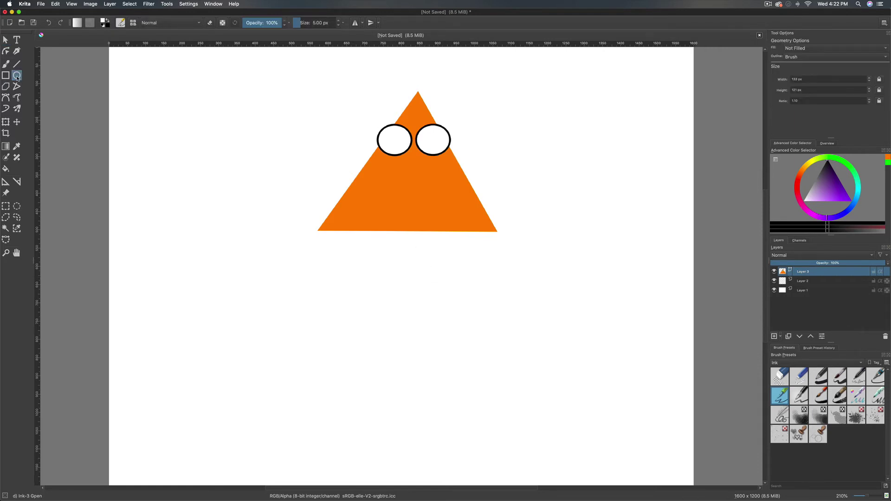
drag(391, 144, 398, 149)
click(6, 40)
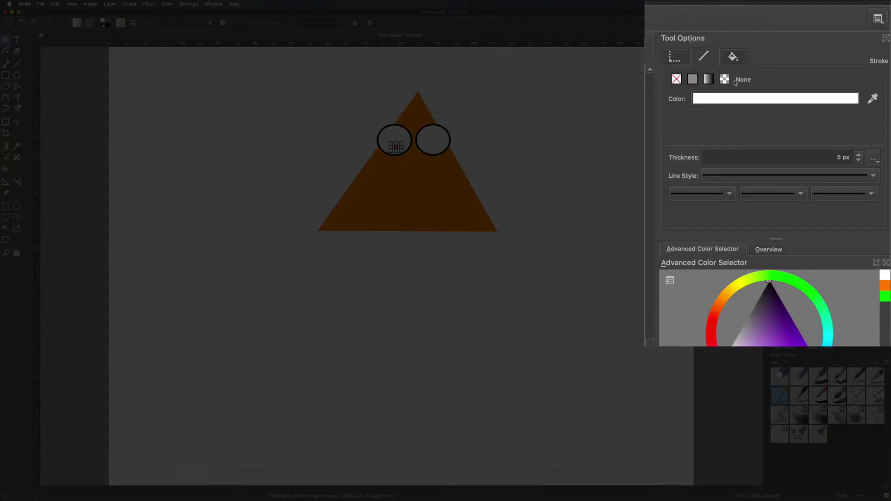
click(732, 57)
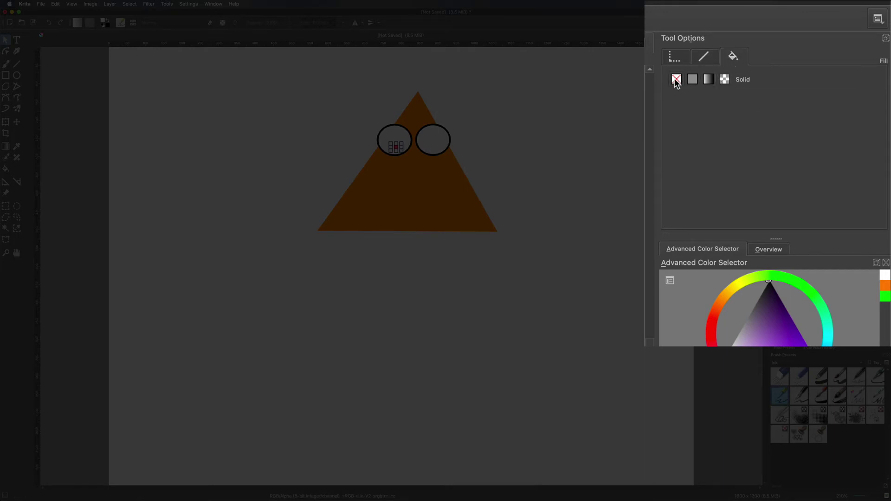
click(692, 81)
click(723, 99)
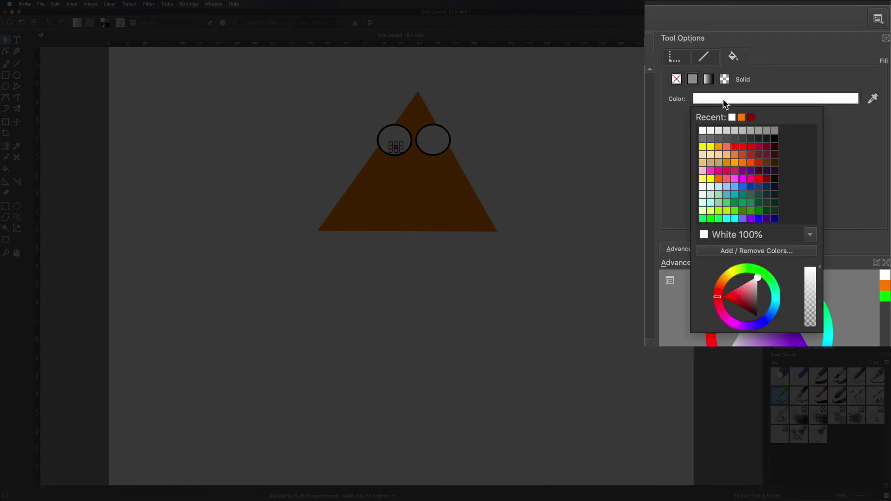
click(776, 138)
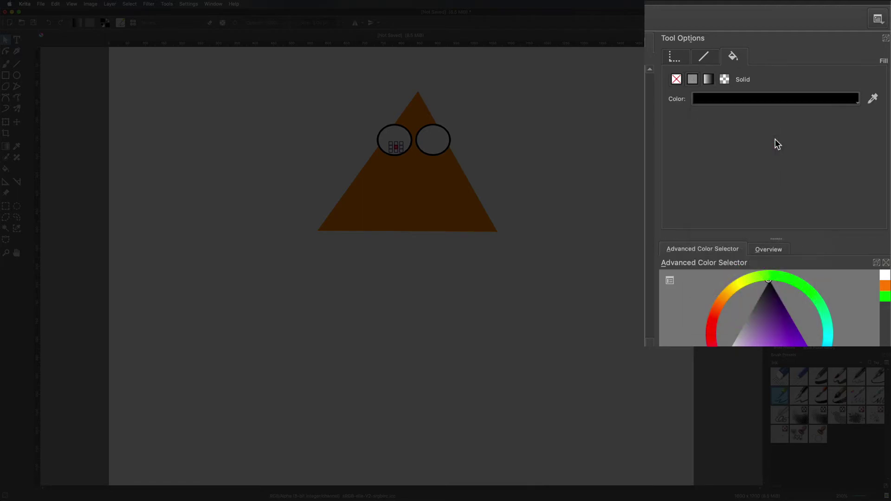
Set the left pupil's stroke to none and place a copy of it in the upper right part of the right eye
click(702, 56)
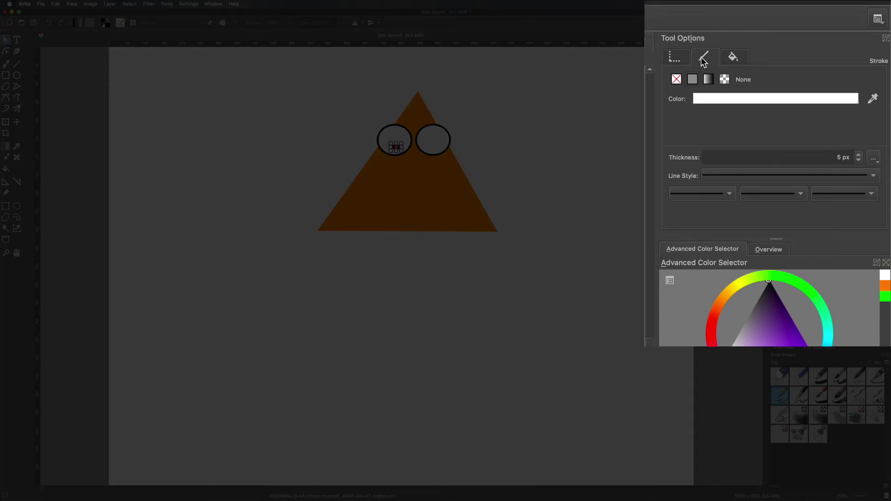
click(676, 79)
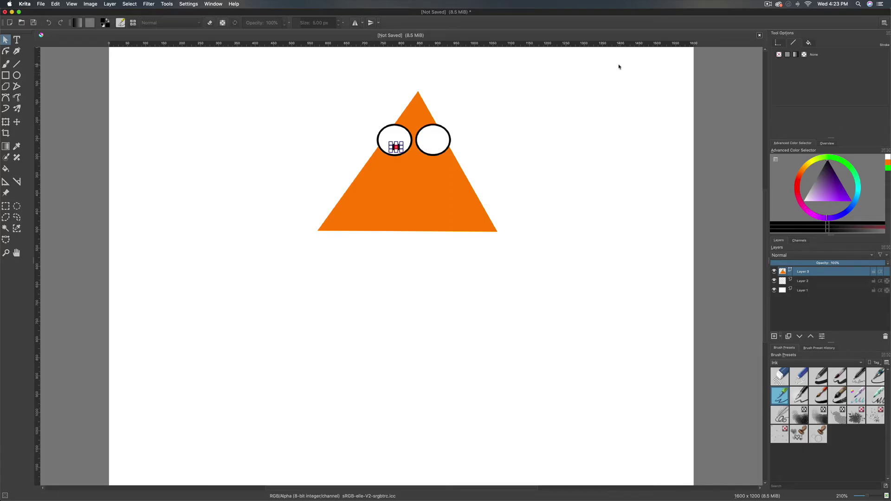
key(super+c)
key(super+v)
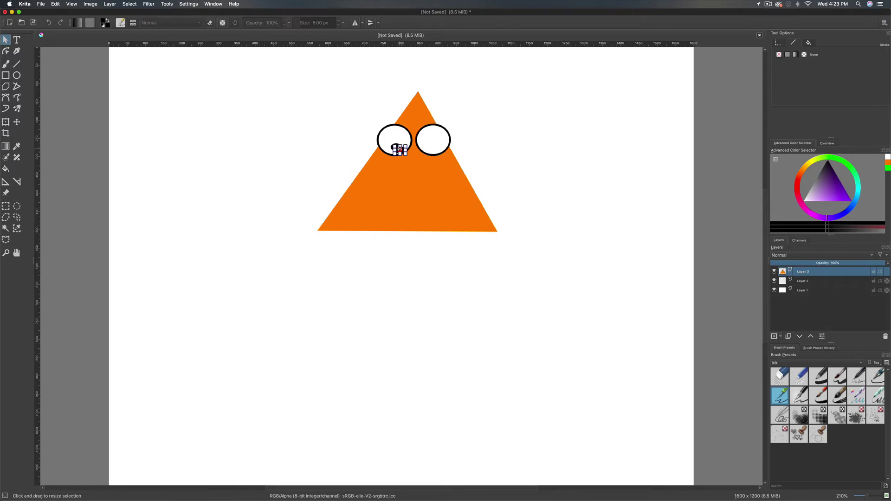
drag(399, 150, 445, 137)
click(542, 134)
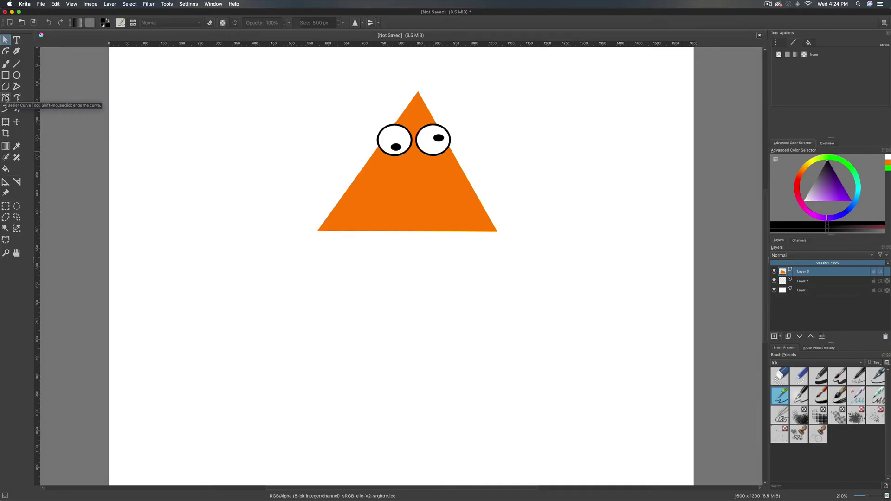
Draw a closed black open-mouth shape below the eyes with the Bezier Curve tool, slanted straight on top and rounded underneath
click(6, 98)
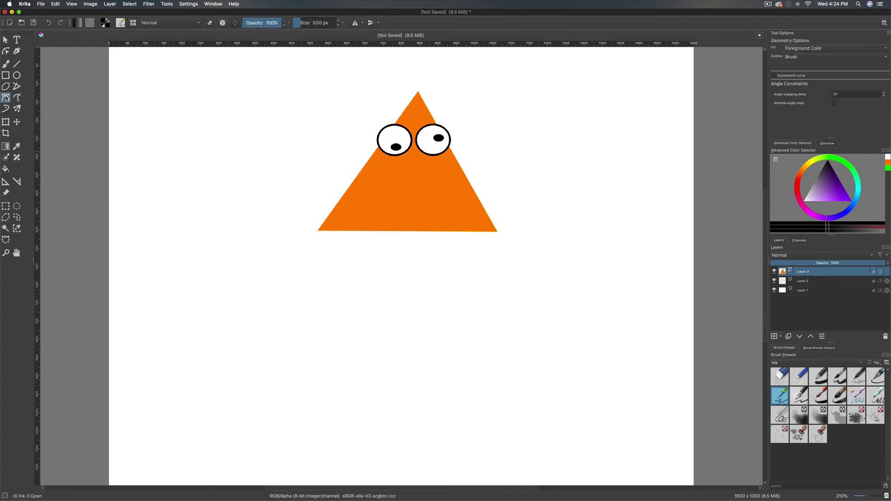
click(393, 180)
click(451, 174)
drag(431, 202, 410, 206)
click(393, 180)
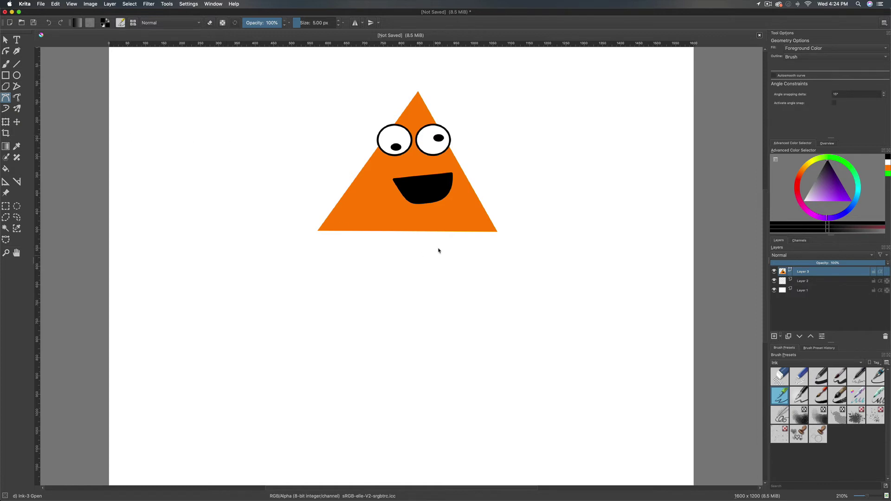
Draw a closed black Bezier leg with a bent knee and right-pointing foot below the triangle's base, and select it
click(435, 229)
click(440, 328)
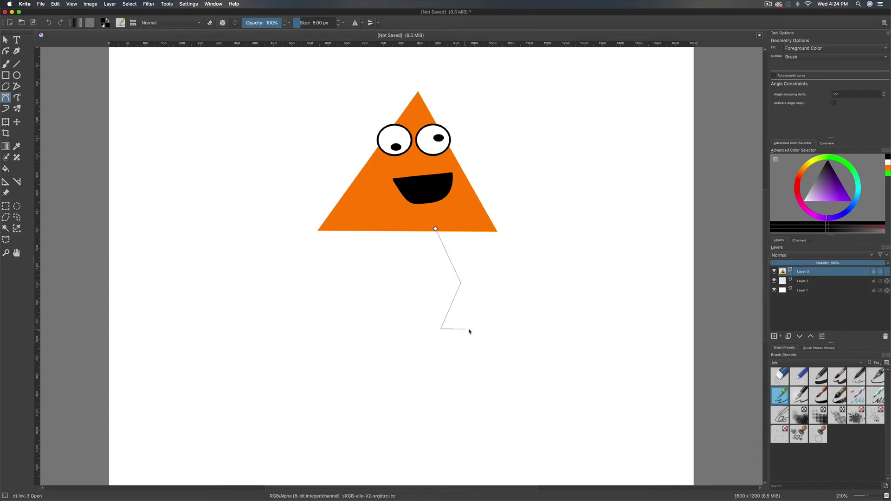
click(501, 328)
drag(497, 312, 483, 308)
click(455, 320)
drag(471, 281, 470, 276)
scroll(465, 274, up, 1)
scroll(465, 281, down, 1)
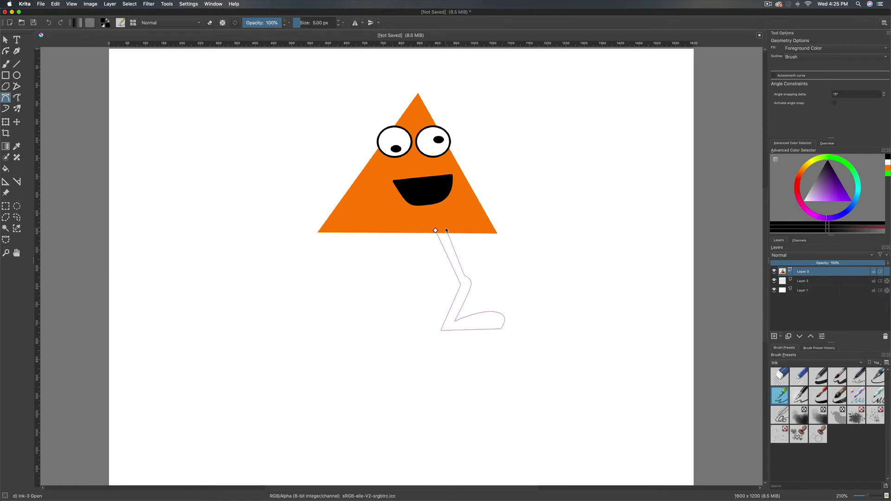
click(435, 231)
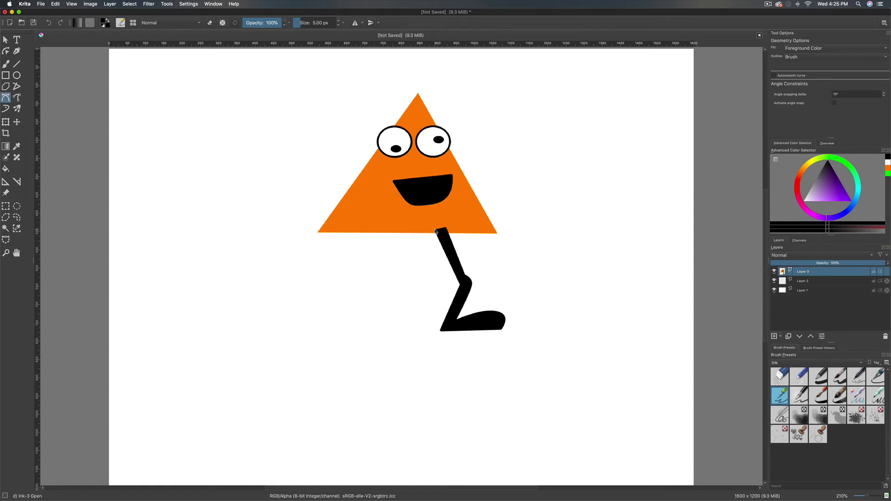
click(7, 42)
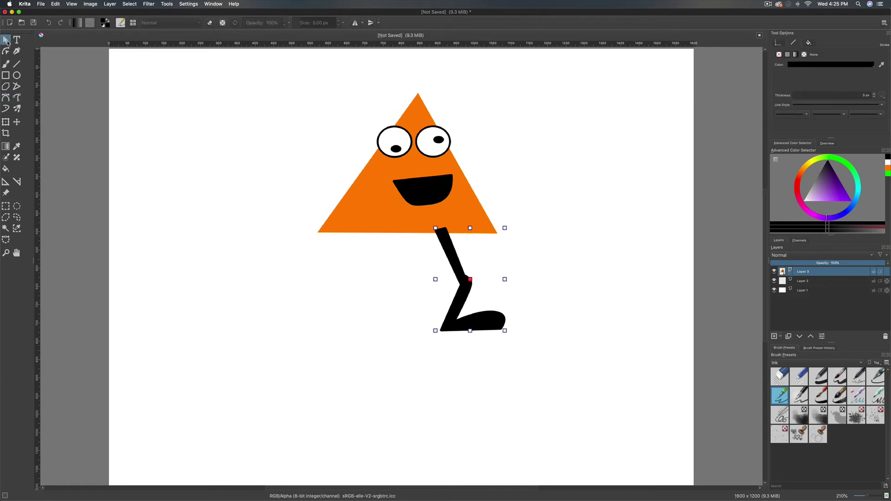
right_click(450, 249)
mouse_move(487, 333)
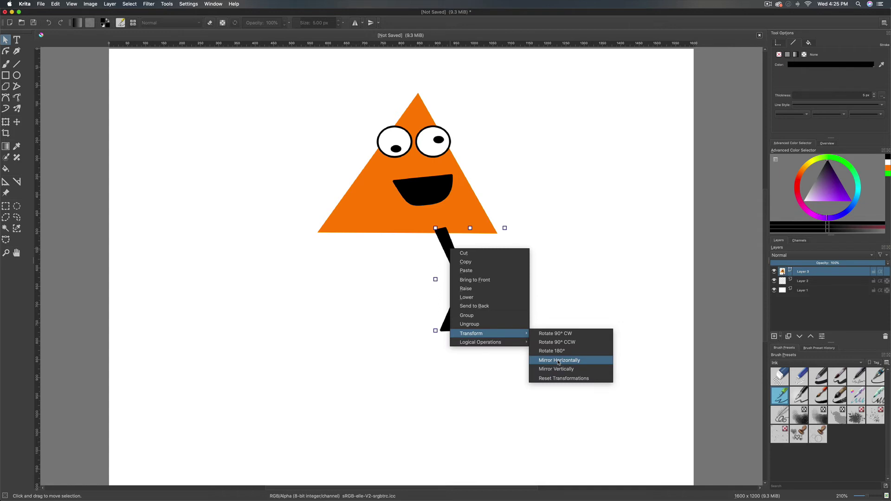
click(403, 388)
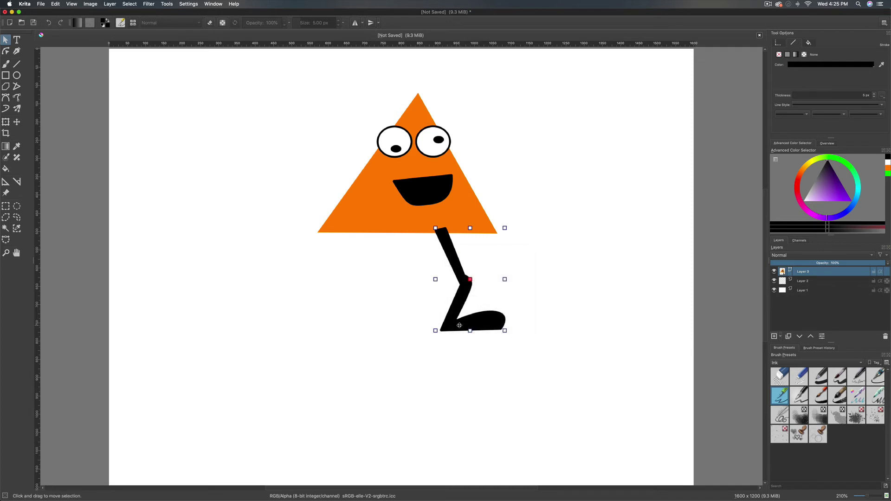
Duplicate the black leg and mirror the copy horizontally
key(super+d)
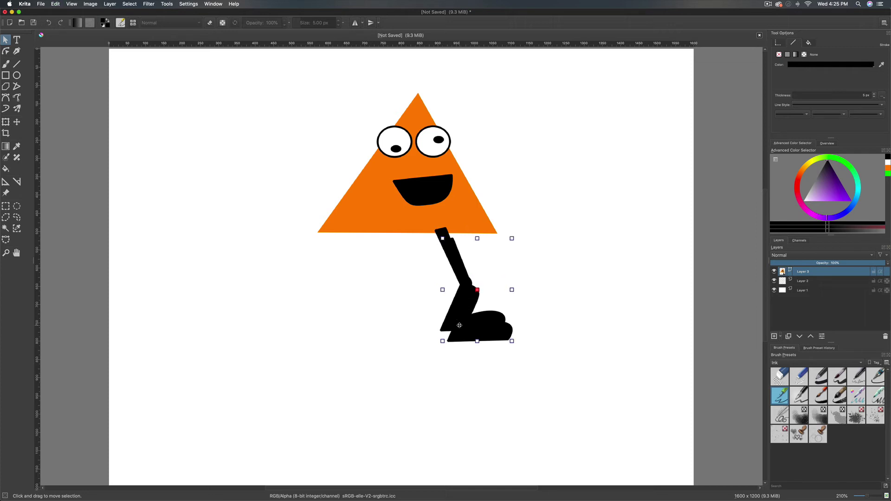
scroll(482, 334, right, 1)
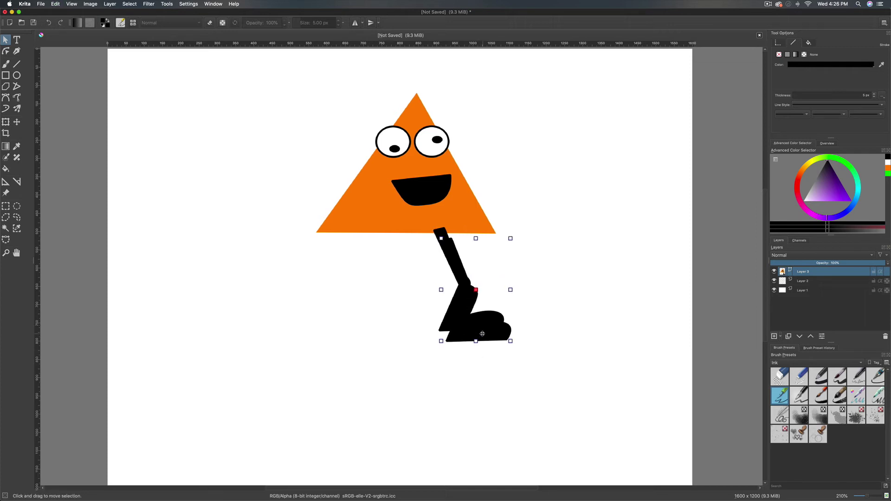
right_click(482, 333)
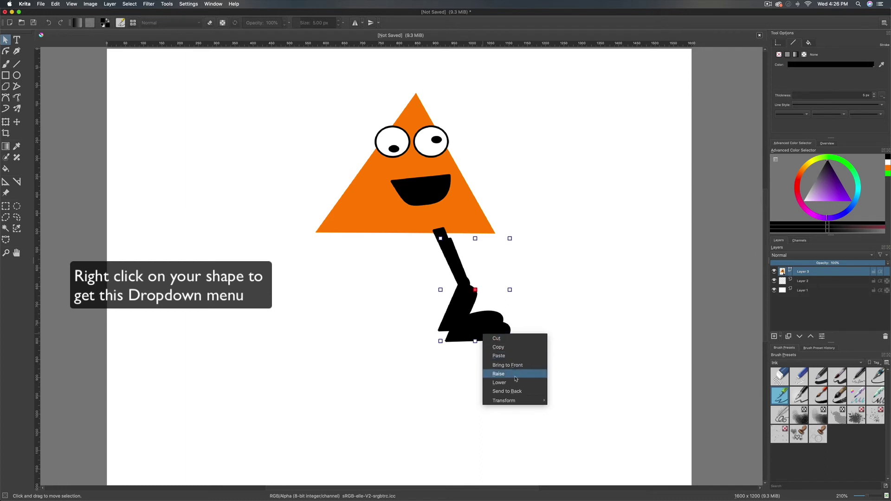
mouse_move(519, 402)
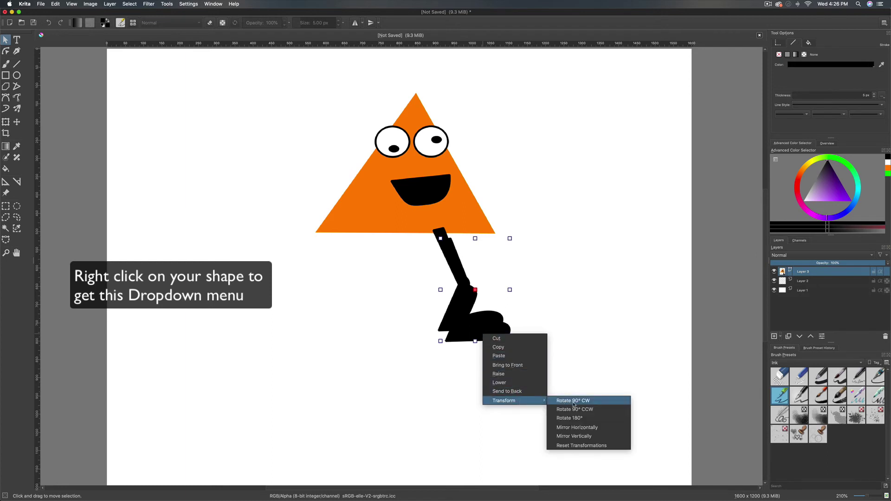
click(572, 429)
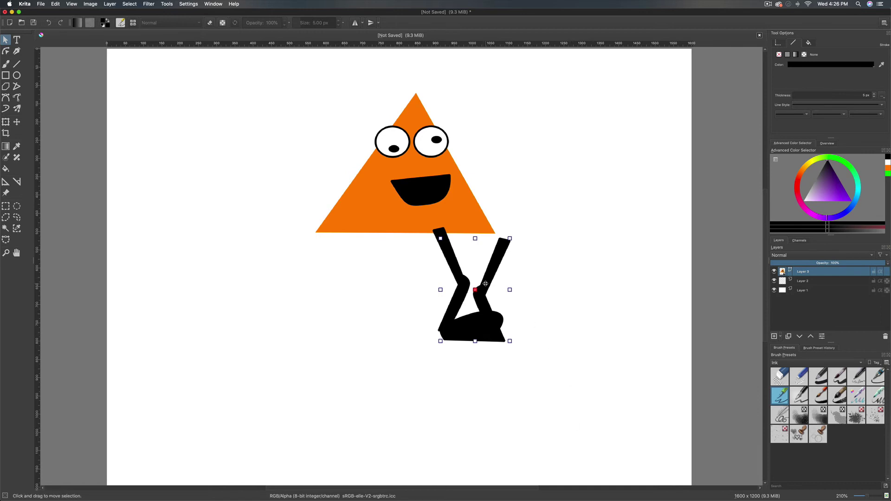
Move the mirrored copy under the triangle as the left leg and shift the right leg slightly closer to it
drag(486, 284, 377, 271)
click(453, 294)
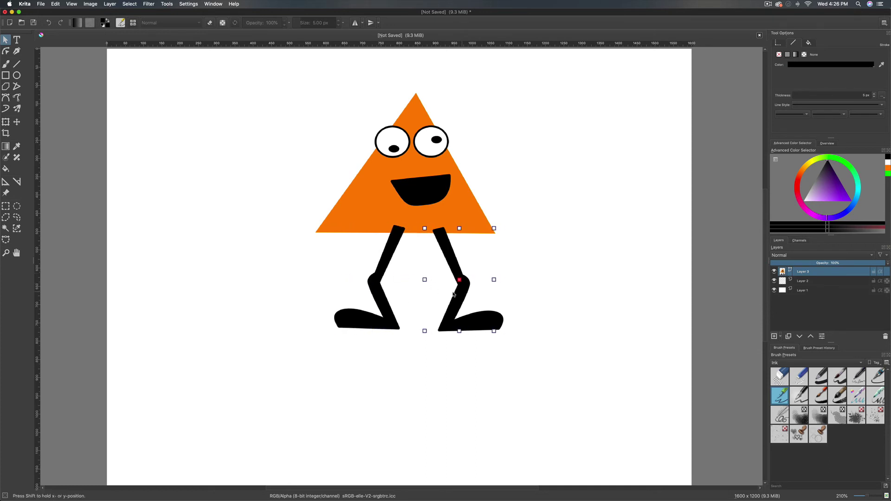
drag(453, 294, 457, 294)
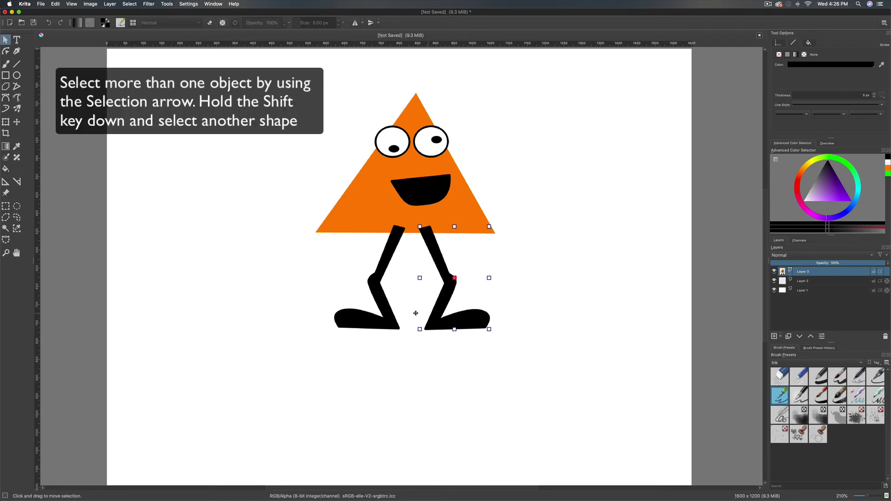
Select both legs together and send them to the back, behind the triangle body
shift+click(387, 313)
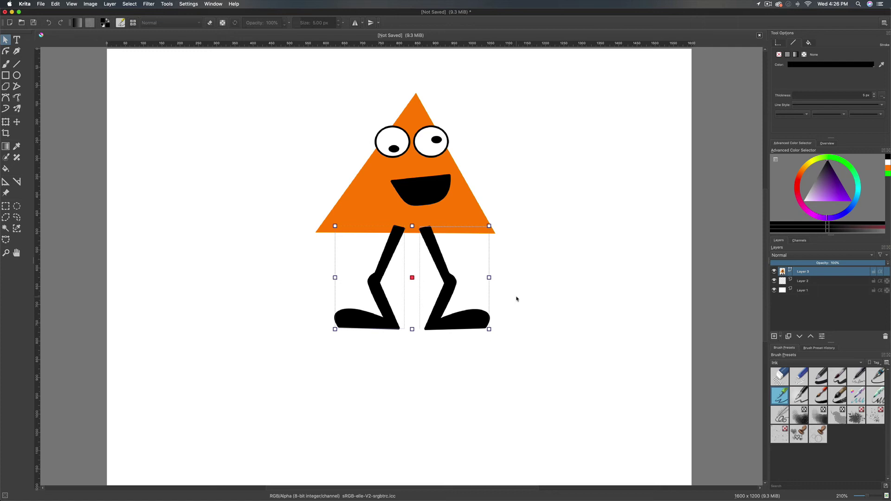
right_click(449, 284)
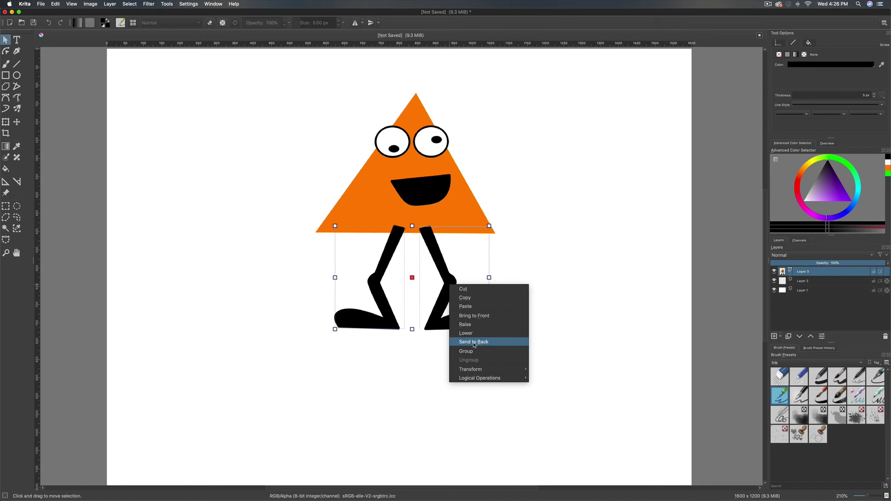
click(474, 344)
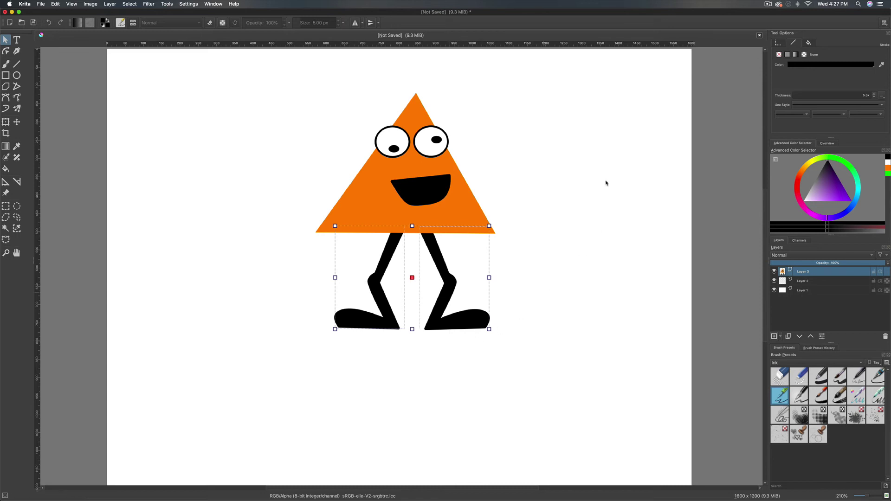
Change the fill color of both legs to the same orange as the triangle body and deselect them
click(805, 65)
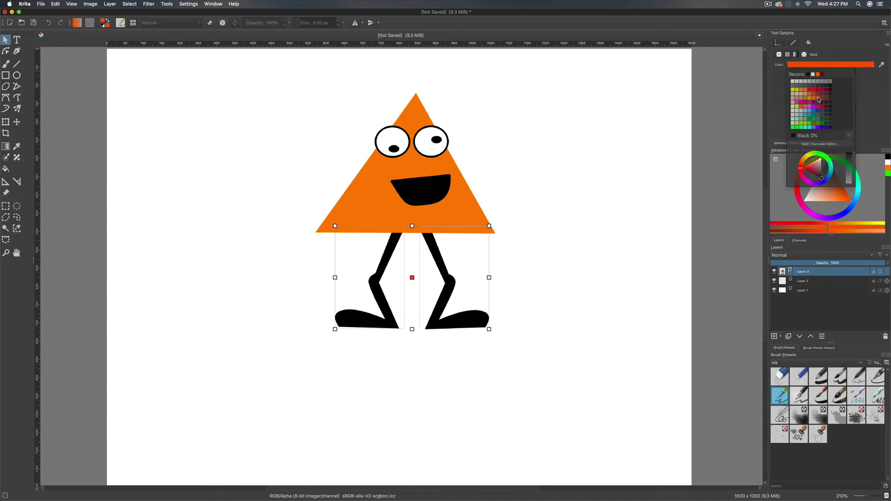
click(818, 100)
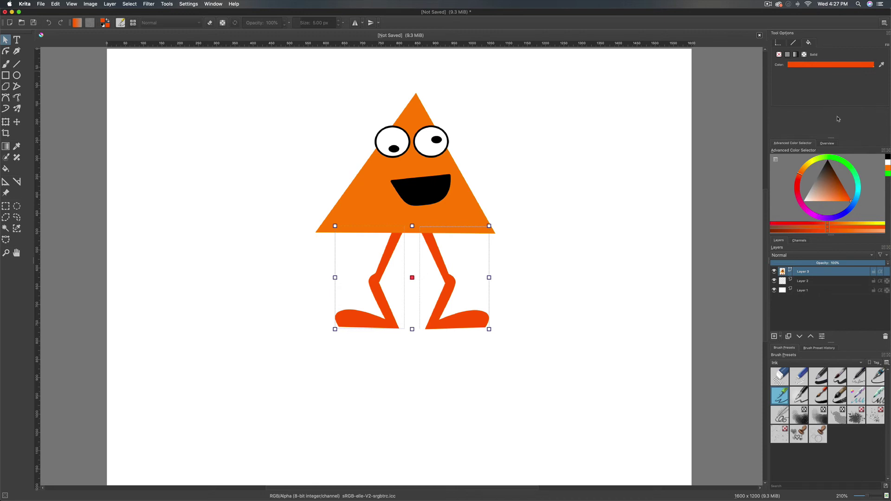
click(887, 172)
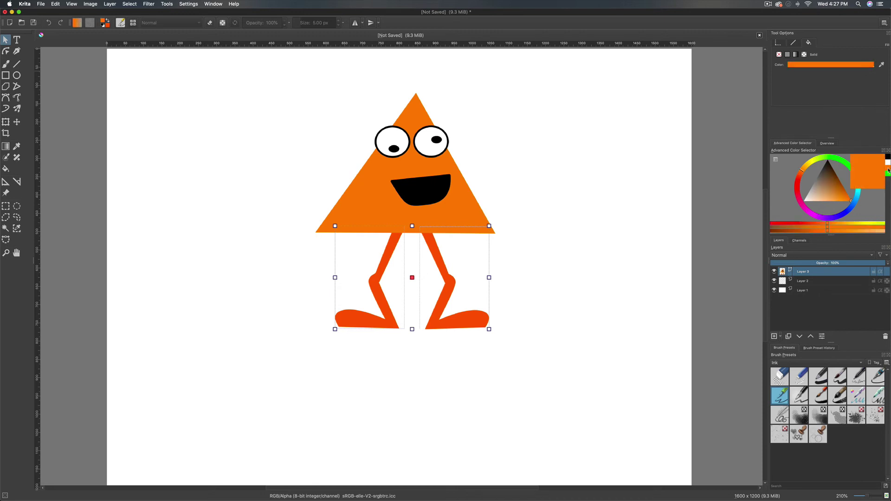
click(617, 179)
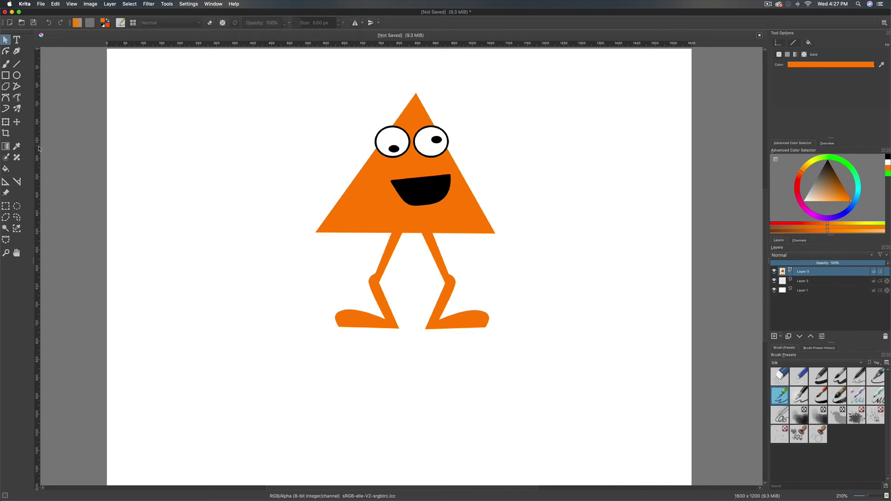
Draw a closed orange Bezier arm from the triangle's left edge, bent at the elbow and ending in a hand with pointed fingers
click(5, 98)
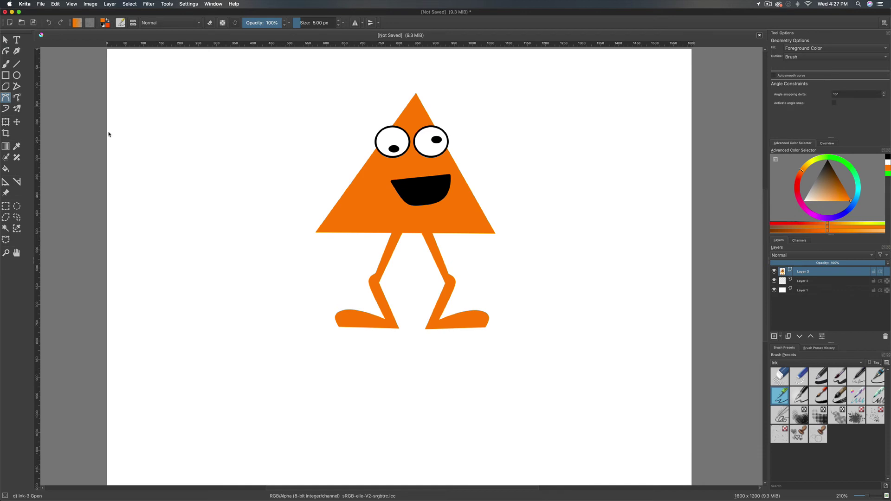
click(362, 171)
click(290, 163)
click(243, 208)
click(236, 235)
click(245, 221)
click(250, 246)
click(252, 221)
click(258, 244)
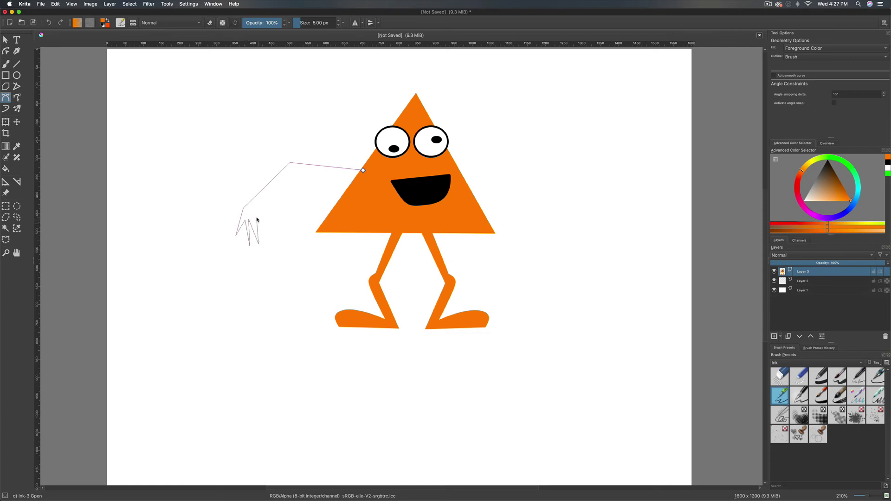
click(253, 216)
click(295, 173)
click(363, 170)
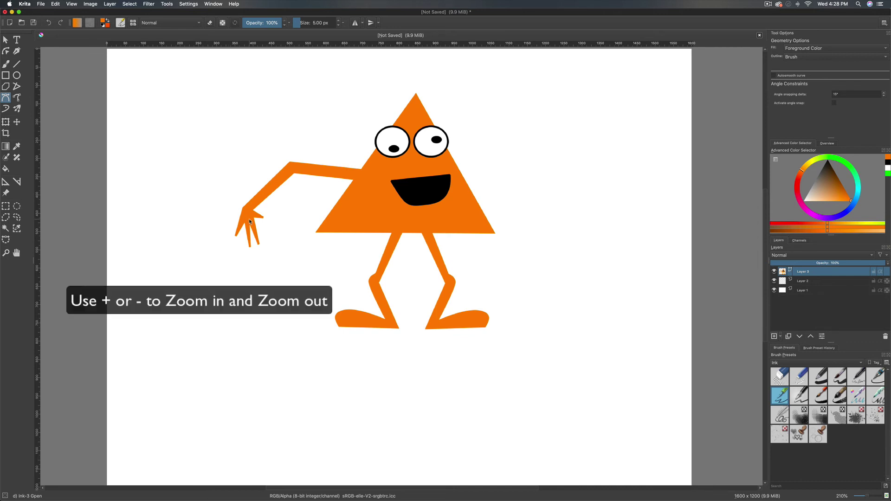
Edit the arm shape's points and convert the middle fingertip of the hand to a smooth point
key(plus)
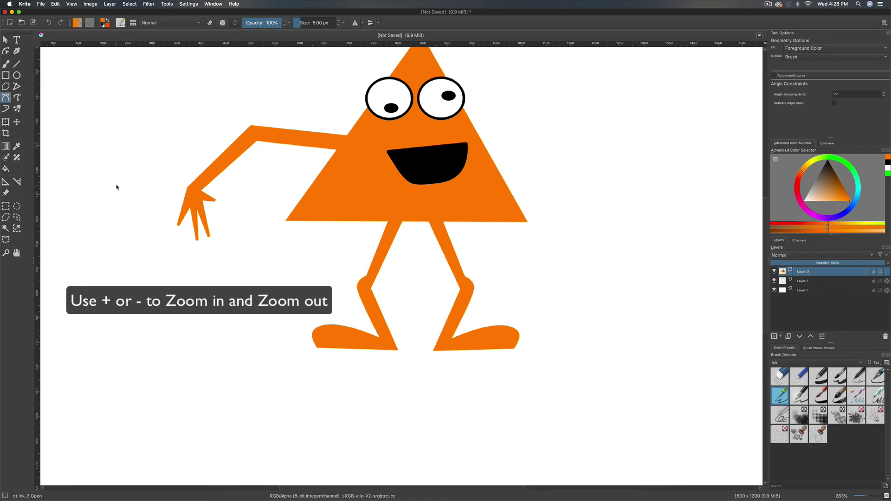
key(plus)
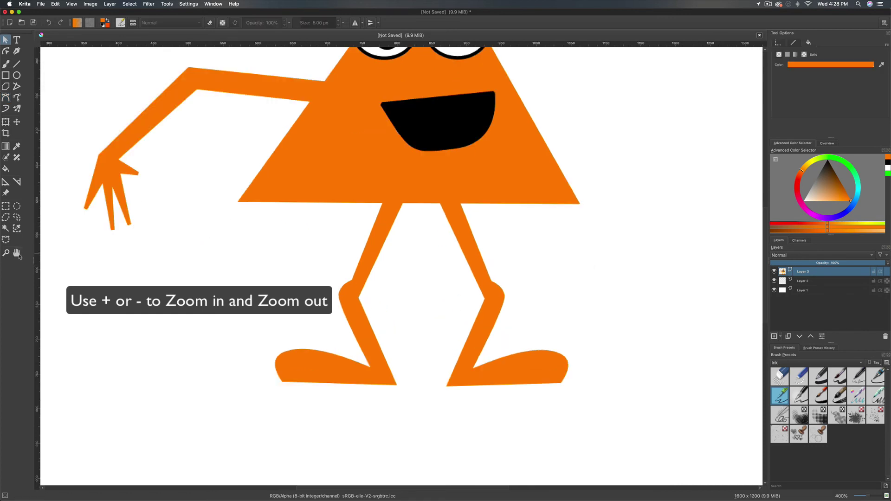
click(16, 253)
drag(200, 275, 307, 384)
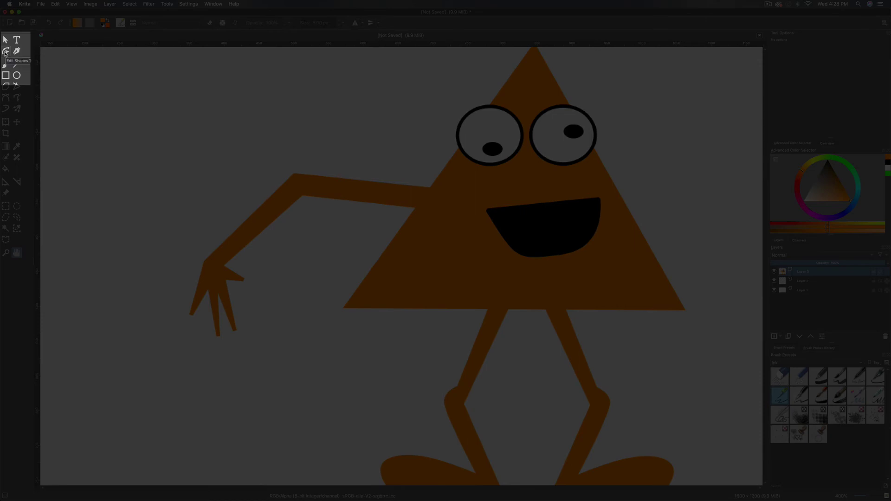
click(5, 51)
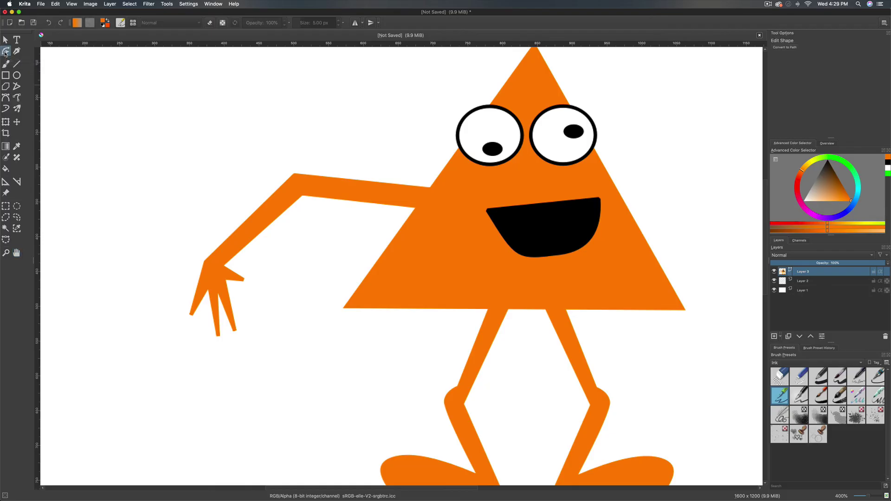
click(266, 216)
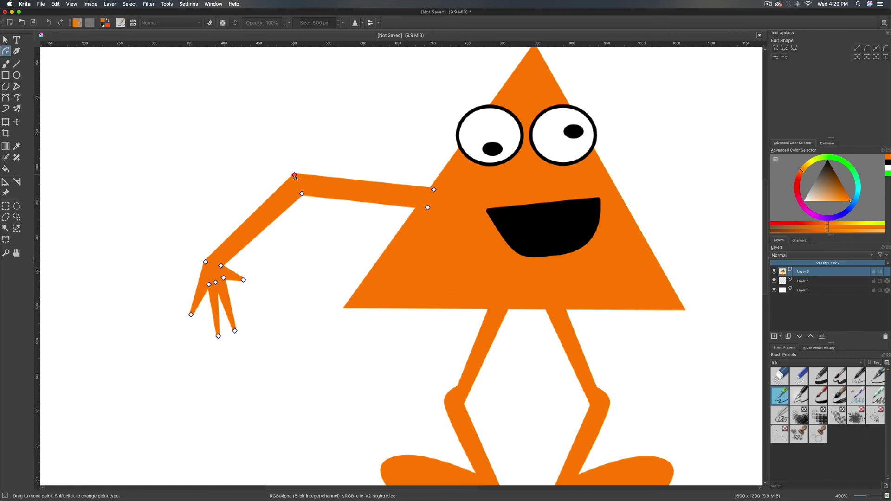
right_click(218, 337)
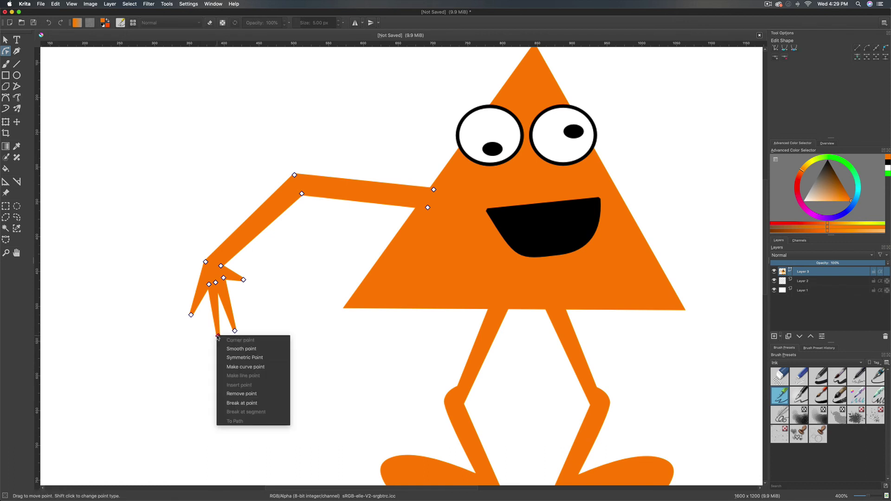
click(241, 349)
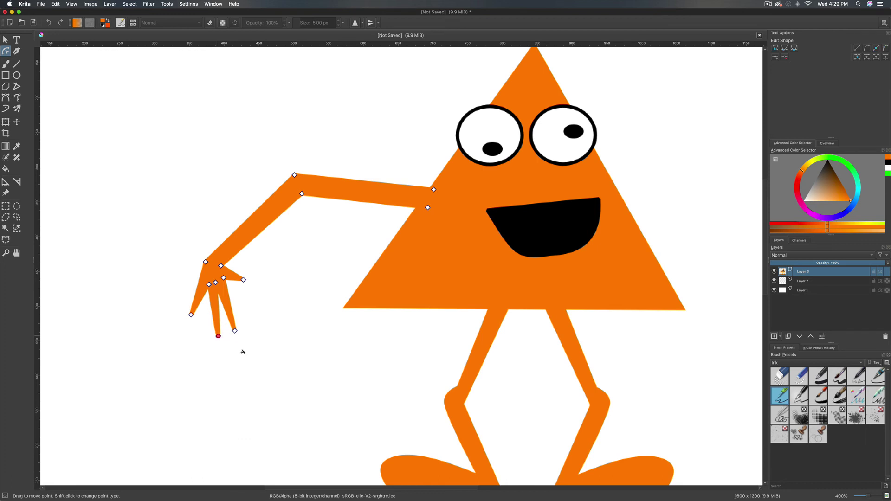
Round off the three remaining fingertips, including the thumb, by converting them to smooth points
scroll(236, 332, right, 1)
right_click(225, 331)
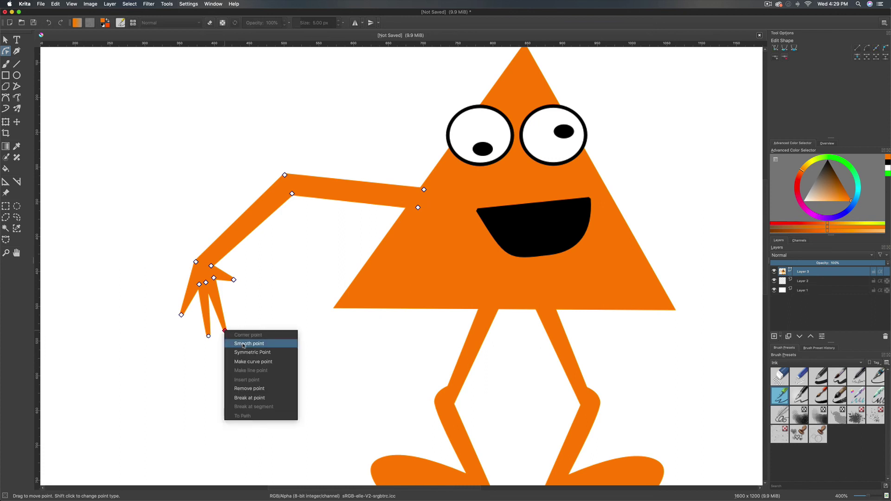
click(244, 344)
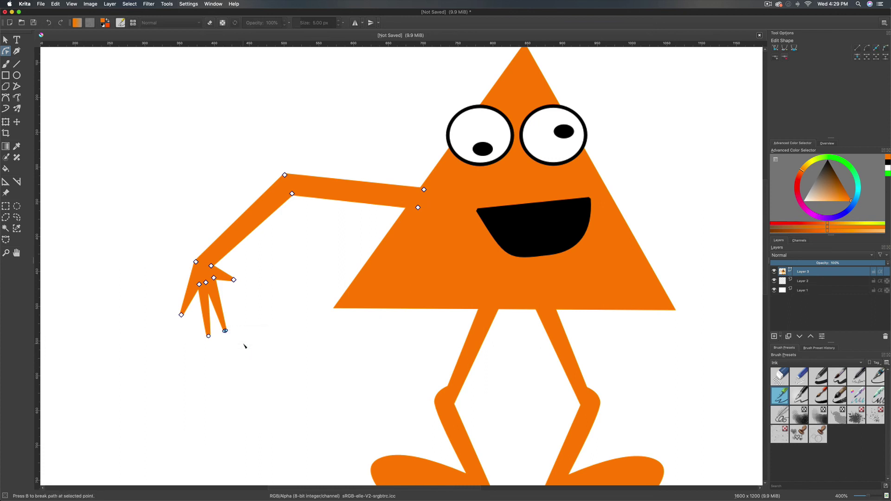
right_click(233, 281)
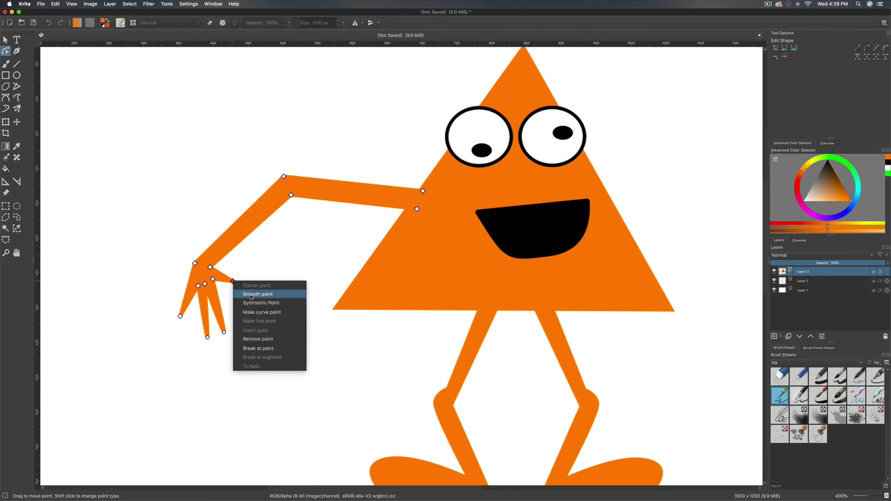
click(249, 294)
right_click(180, 315)
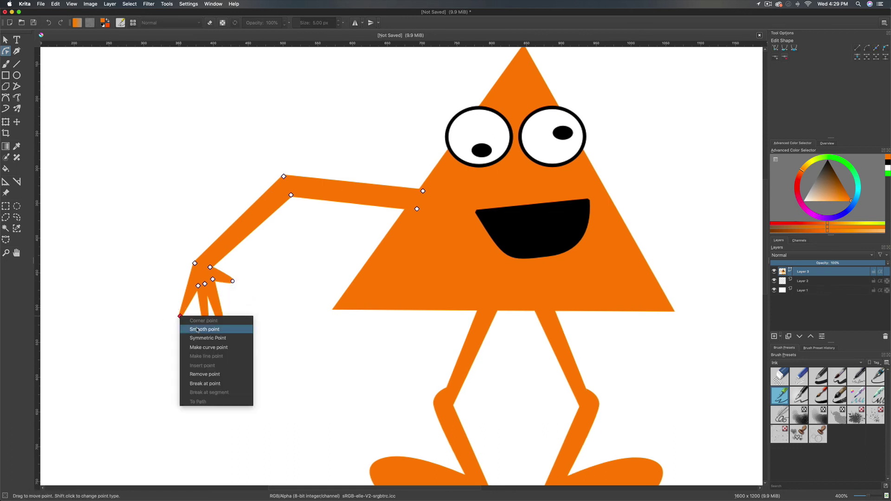
click(195, 330)
Convert the outer elbow point to a smooth point and shorten its handles so the elbow is only slightly rounded
scroll(277, 176, right, 2)
right_click(277, 177)
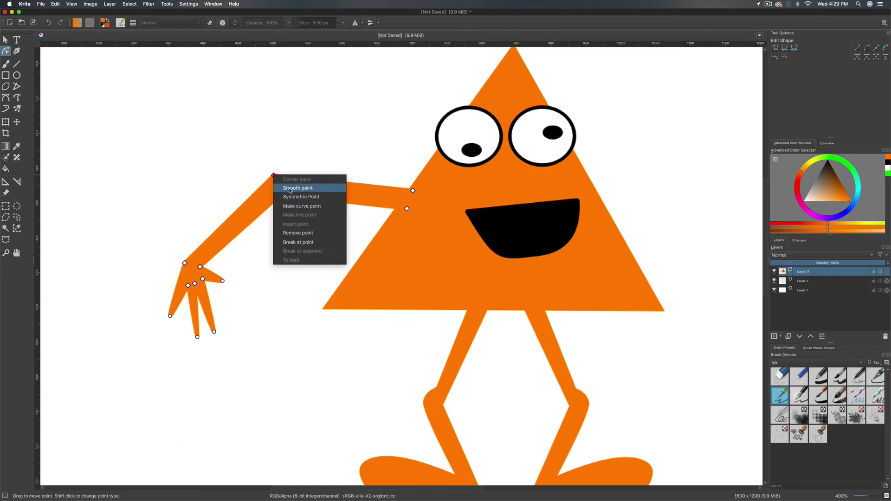
click(292, 190)
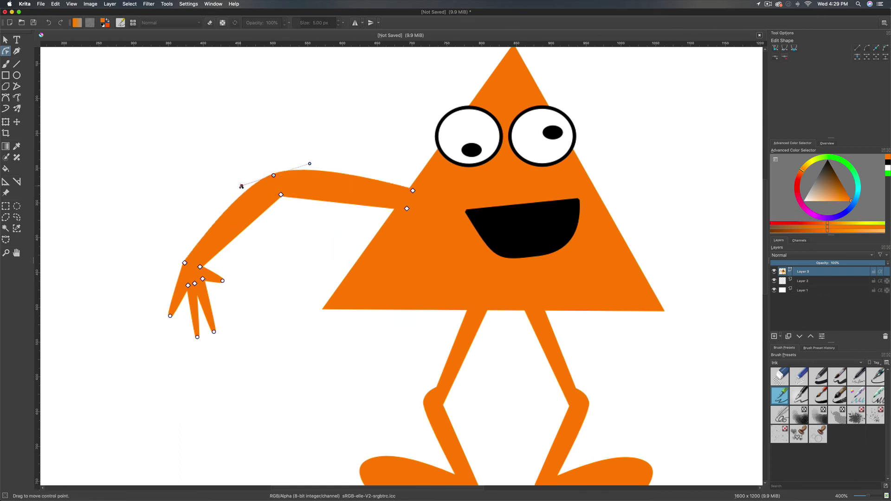
mouse_move(242, 186)
mouse_down()
mouse_move(238, 175)
mouse_move(255, 192)
mouse_move(239, 180)
mouse_up()
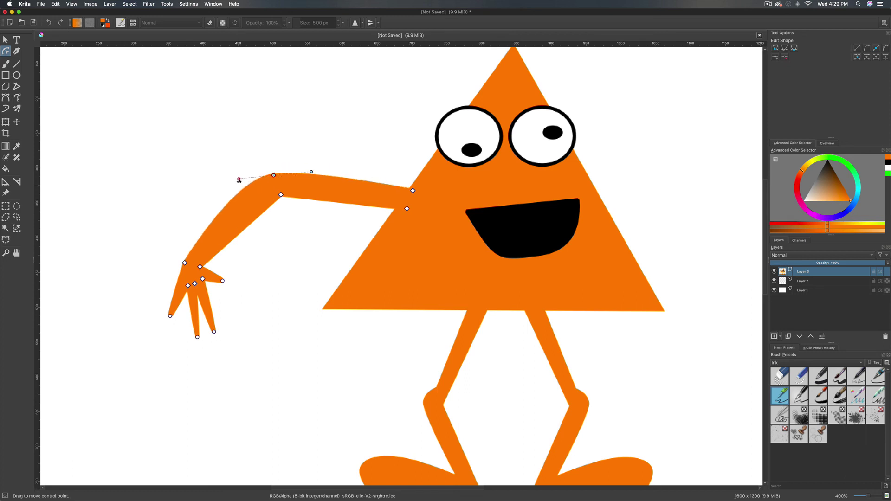
drag(239, 180, 291, 174)
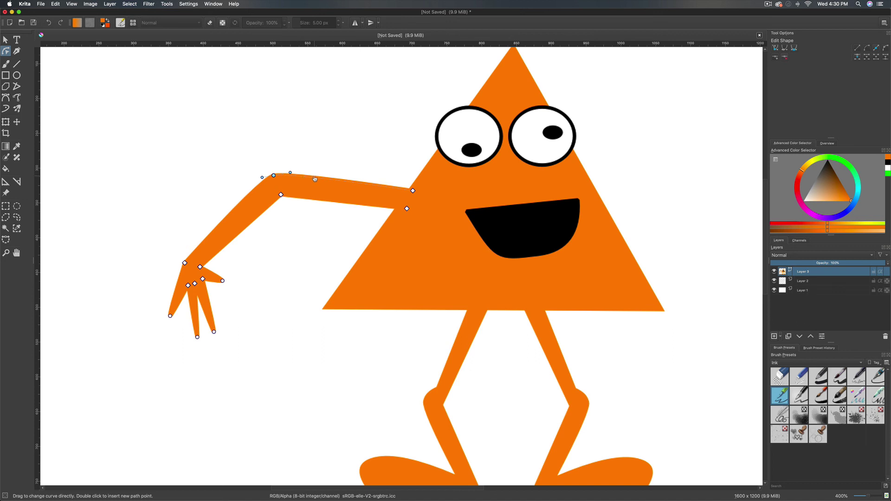
Insert two new points along the upper edge of the arm between the elbow and the shoulder
click(317, 179)
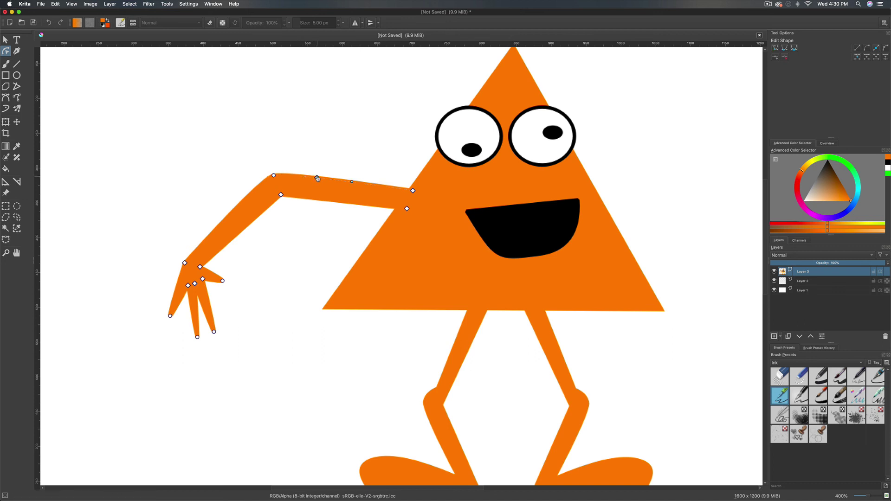
double_click(370, 185)
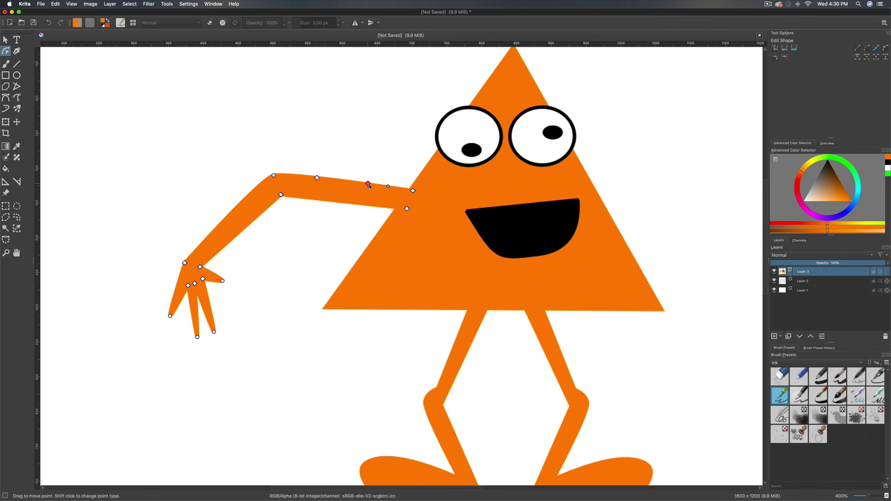
drag(369, 186, 368, 184)
Try adding a rounded muscle bump by pulling up a new smooth point between the two inserted points
double_click(346, 180)
drag(346, 180, 346, 162)
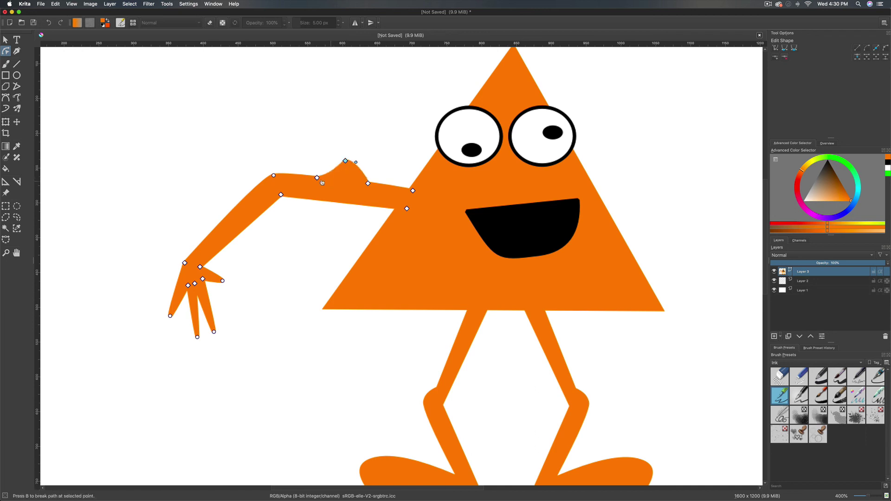
right_click(346, 162)
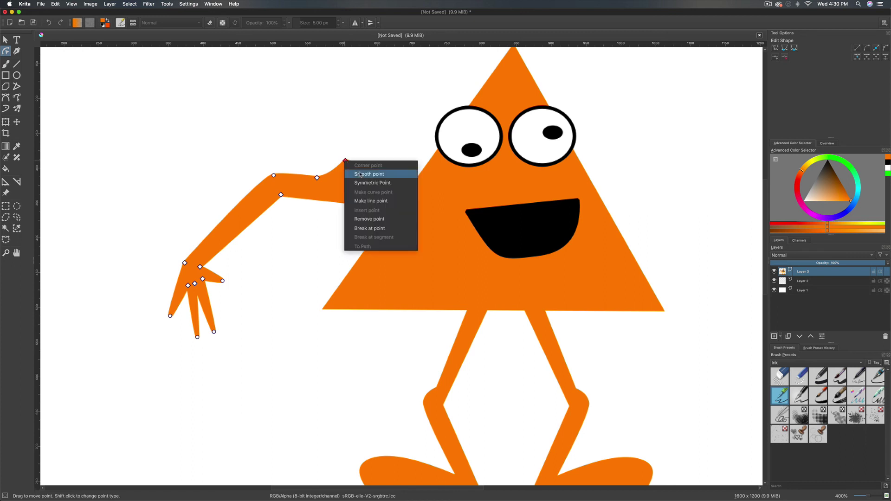
click(350, 173)
drag(333, 165, 331, 160)
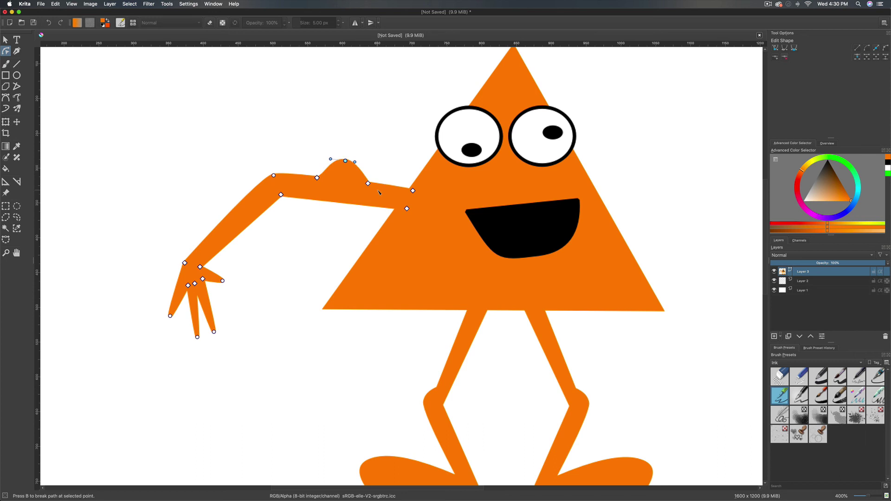
Mirror the arm vertically so the hand points up, and reattach it to the triangle's left edge
key(minus)
key(minus)
key(Escape)
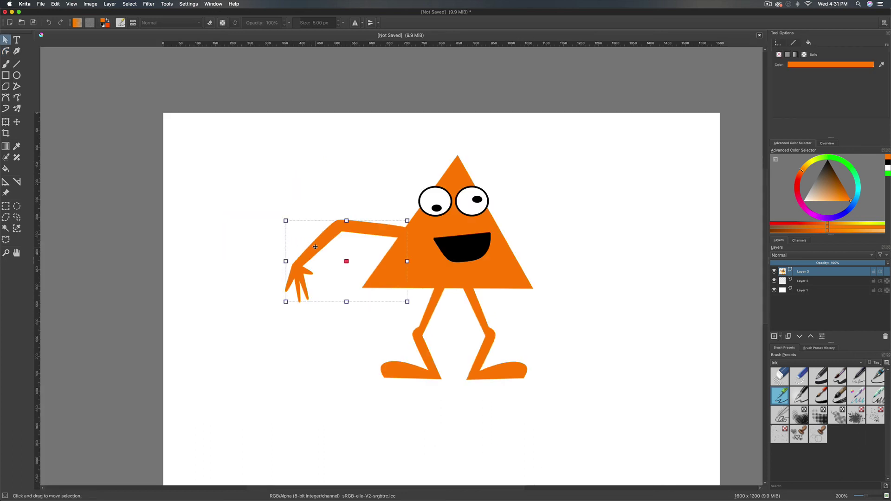
right_click(315, 248)
mouse_move(366, 314)
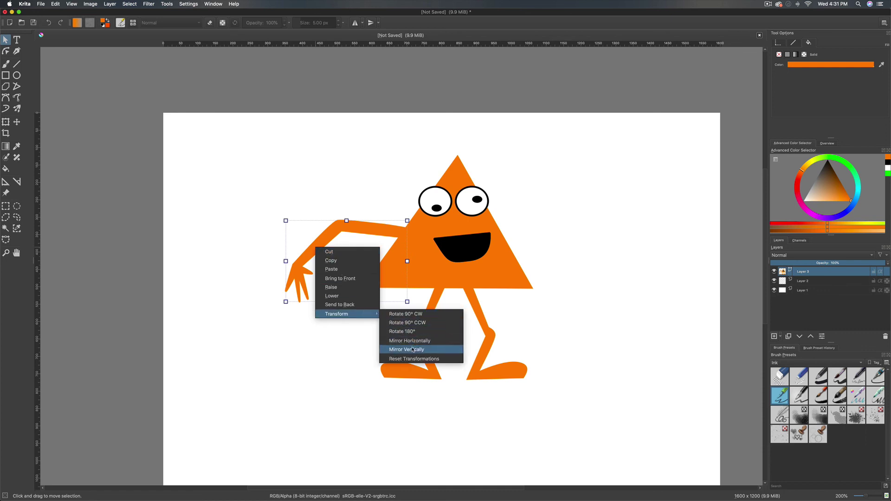
click(414, 342)
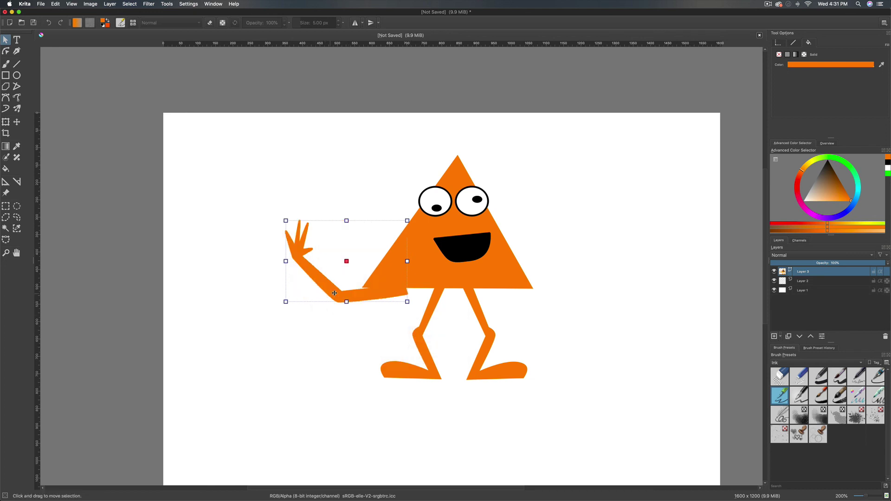
drag(333, 294, 351, 251)
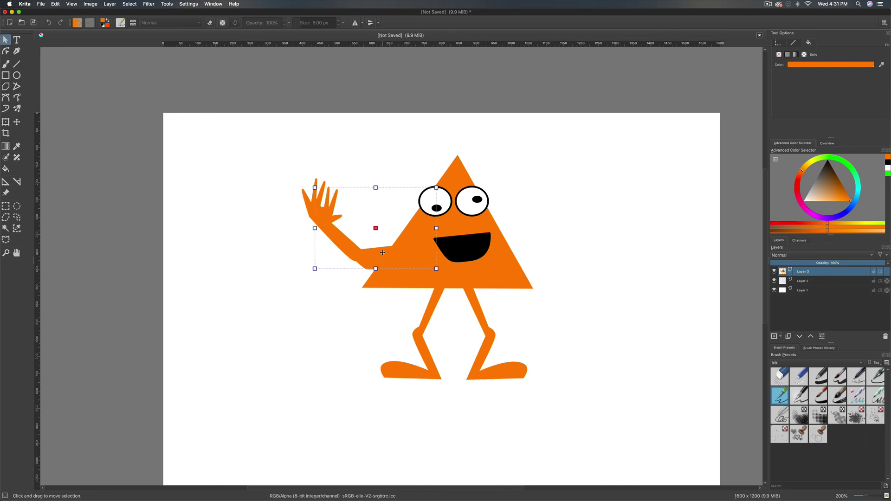
Attach the duplicate arm, mirrored horizontally and scaled slightly smaller, to the triangle's right edge
drag(364, 258, 563, 274)
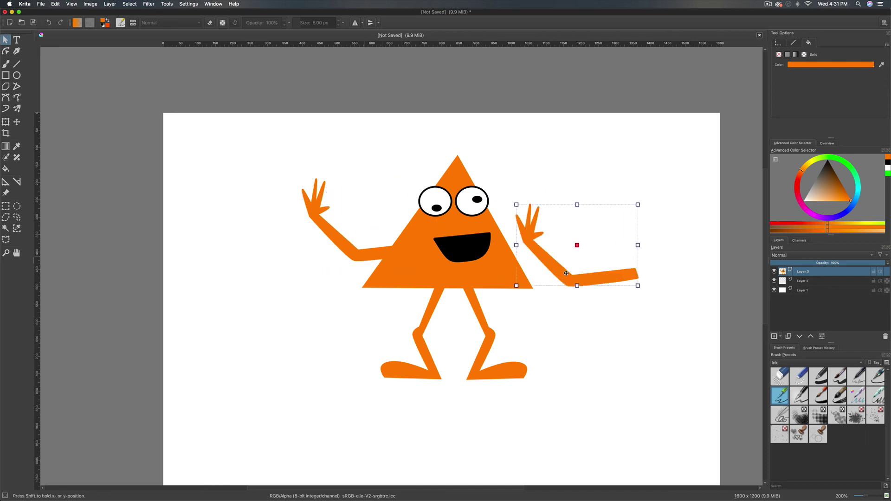
right_click(562, 274)
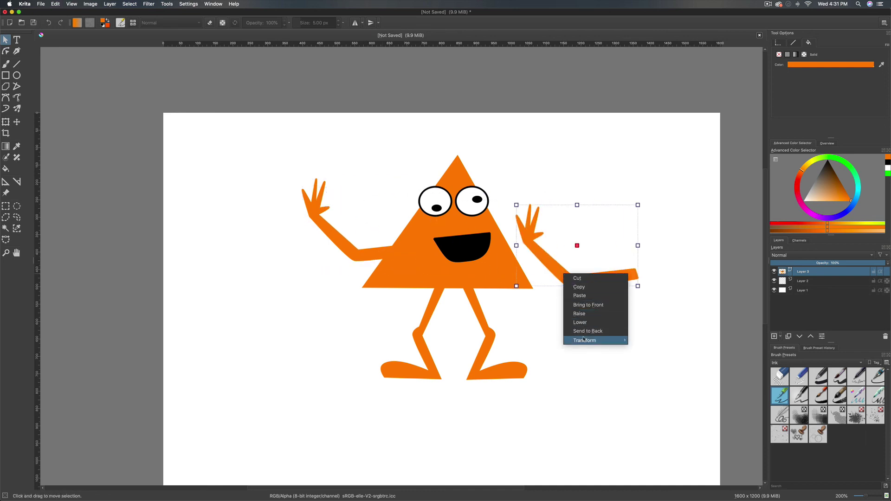
mouse_move(584, 340)
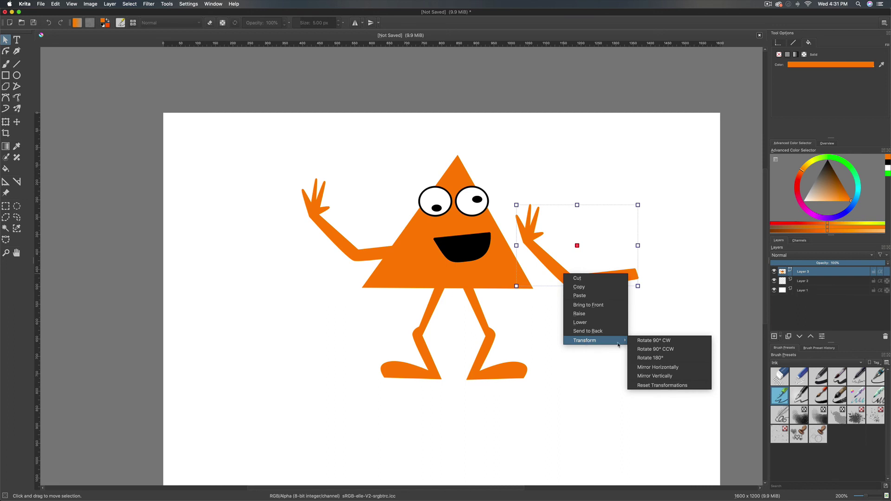
click(656, 368)
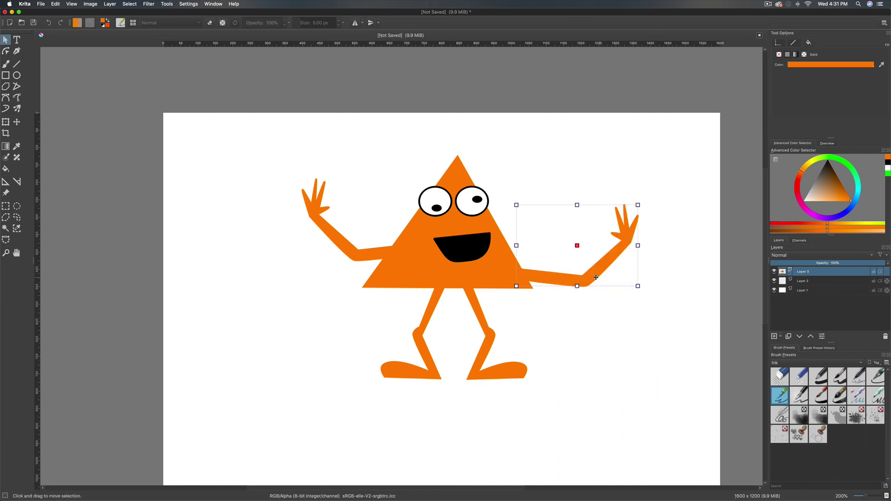
drag(592, 275, 563, 273)
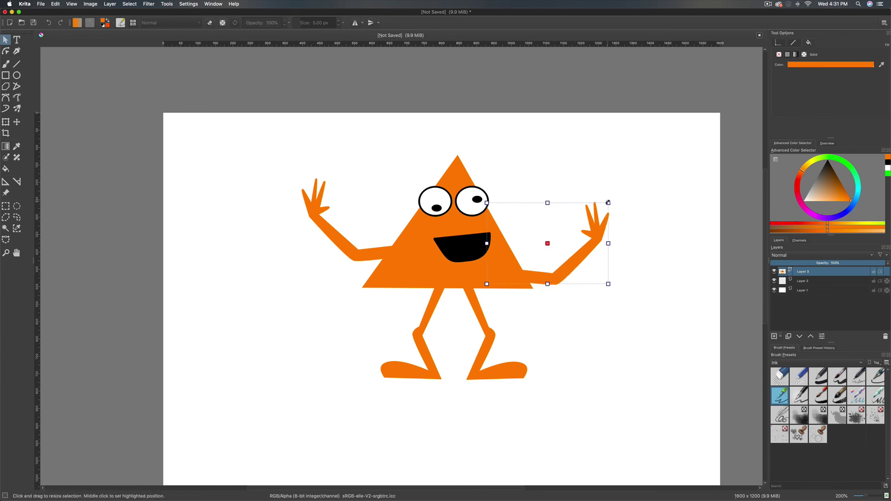
drag(608, 202, 595, 216)
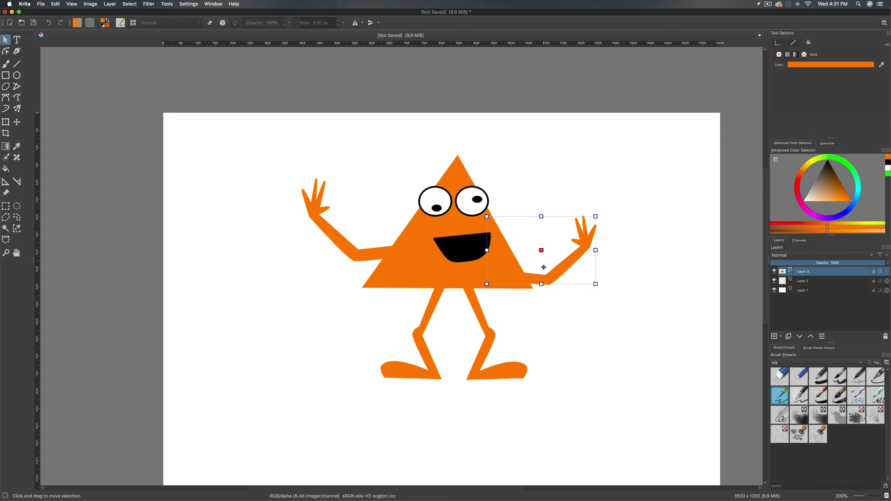
Reshape the right arm's hand by moving its outermost fingertip and the base point beside that finger outward
key(plus)
key(plus)
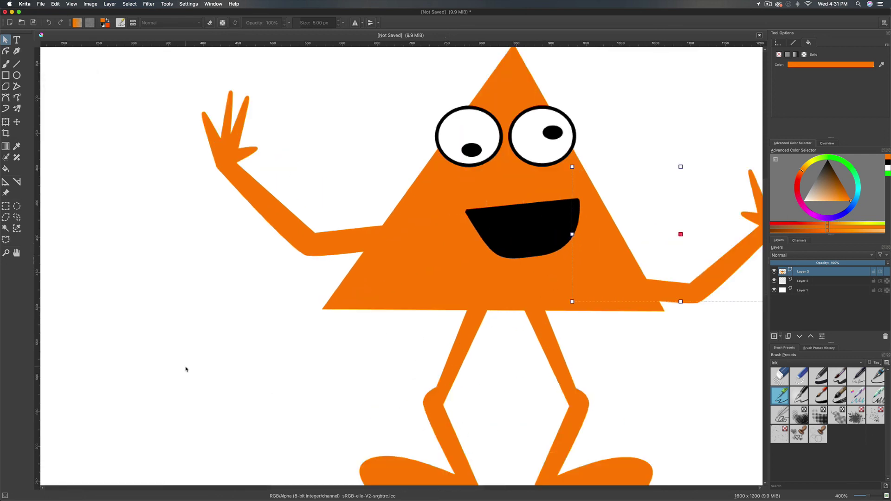
click(17, 252)
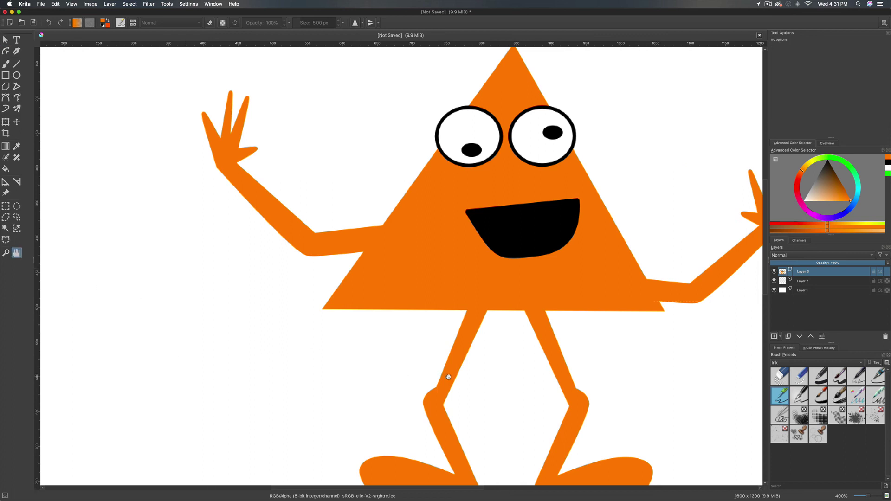
drag(448, 376, 267, 374)
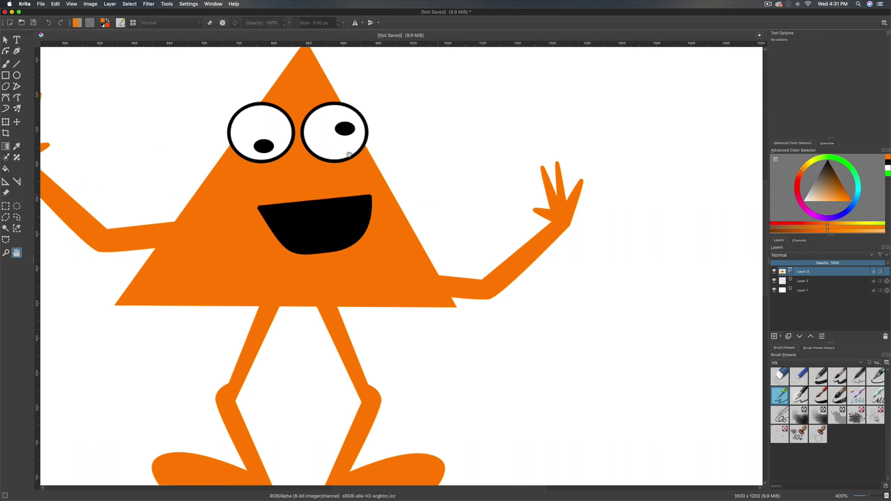
click(5, 51)
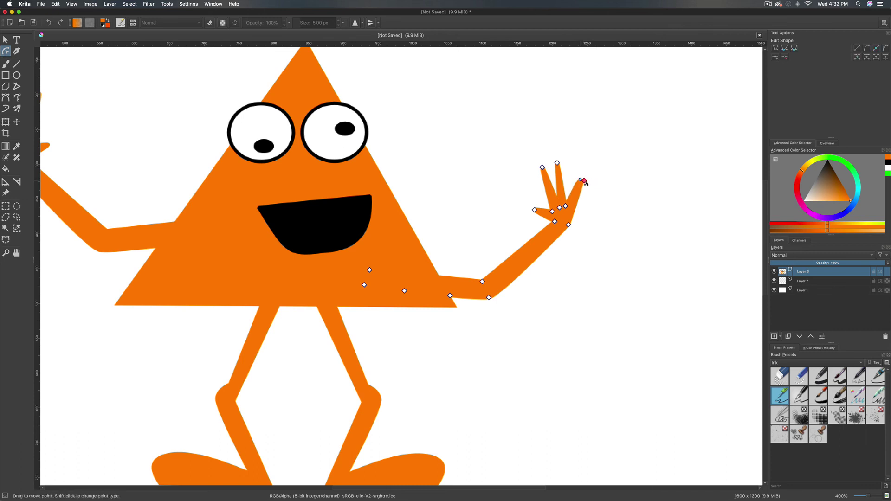
drag(583, 181, 597, 181)
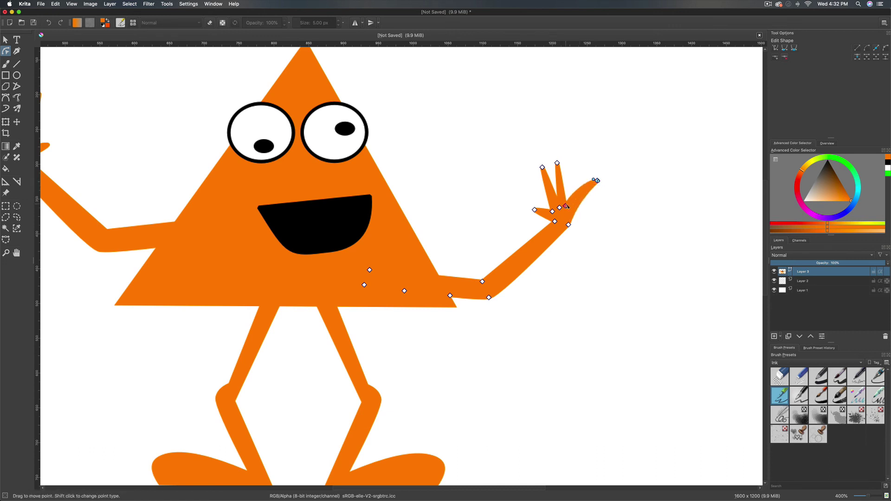
drag(566, 206, 573, 208)
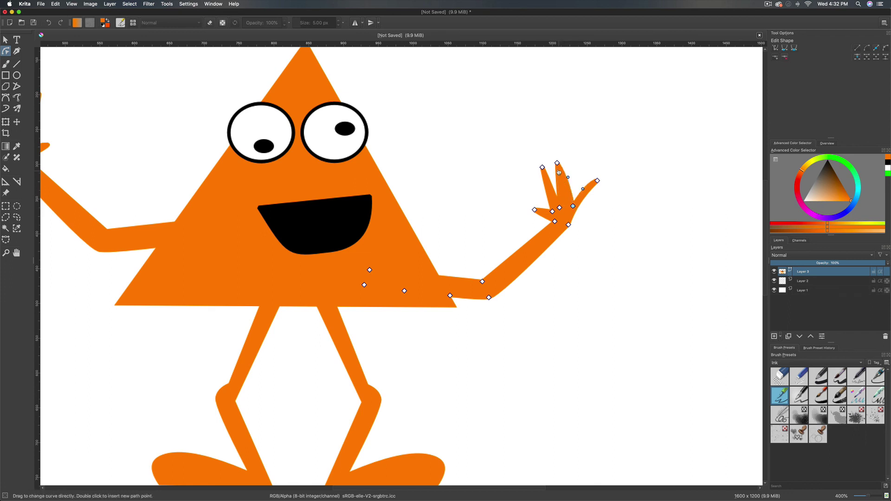